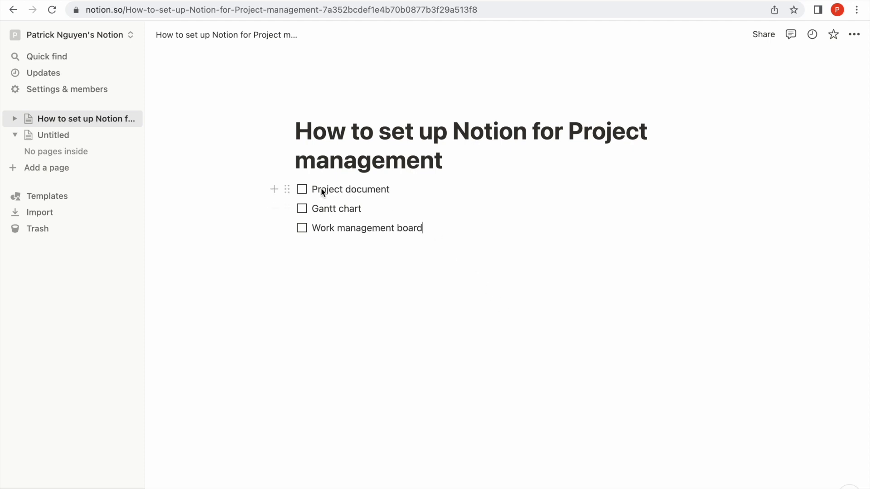
pyautogui.press('Escape')
pyautogui.keyDown('shift'); pyautogui.click(378, 192); pyautogui.keyUp('shift')
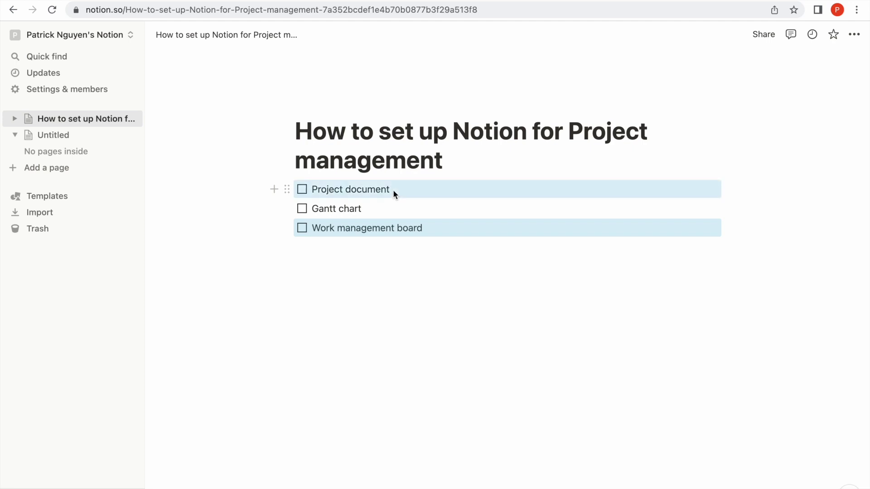
pyautogui.keyDown('shift'); pyautogui.click(350, 210); pyautogui.keyUp('shift')
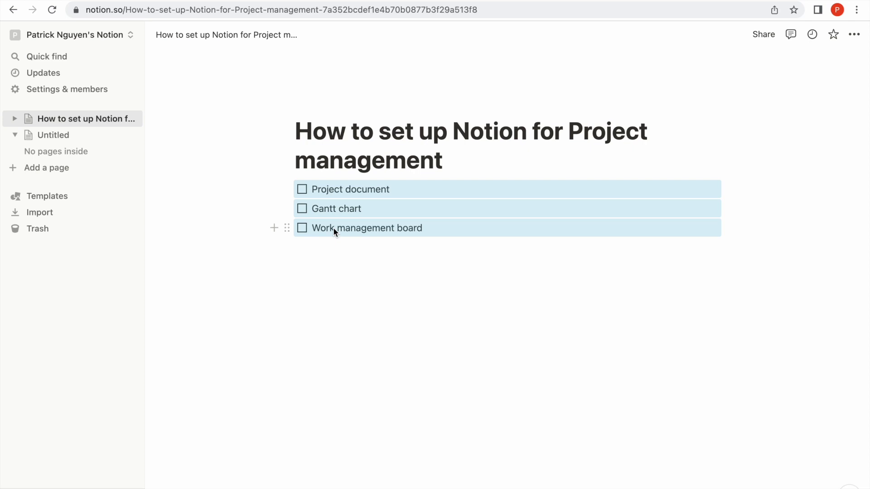
pyautogui.click(306, 253)
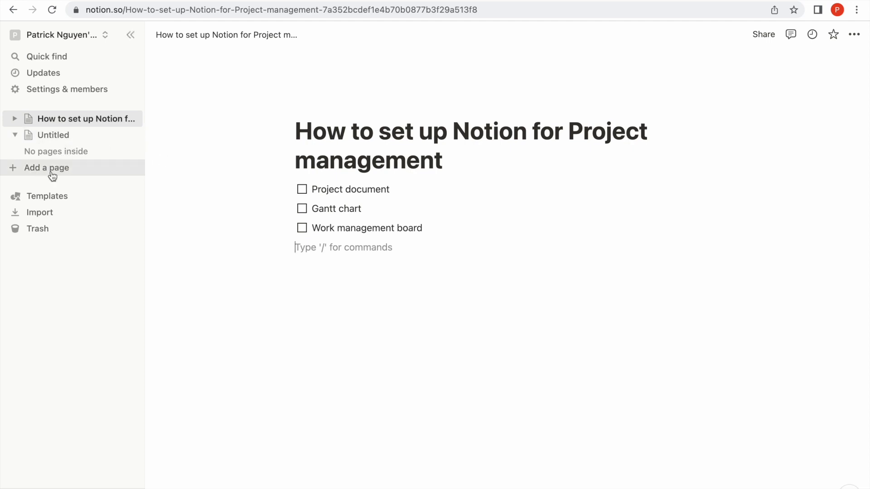
# Step: Open the untitled page and title it "OM Group 1"
pyautogui.click(71, 138)
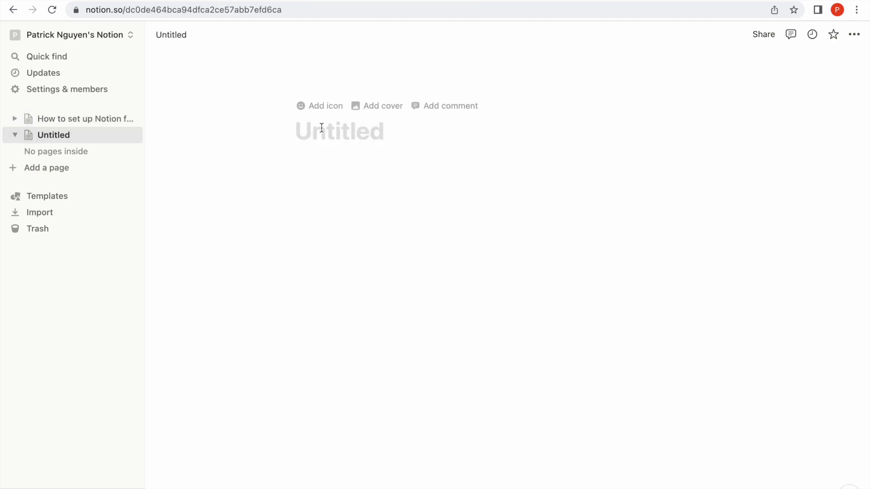
pyautogui.write('OM')
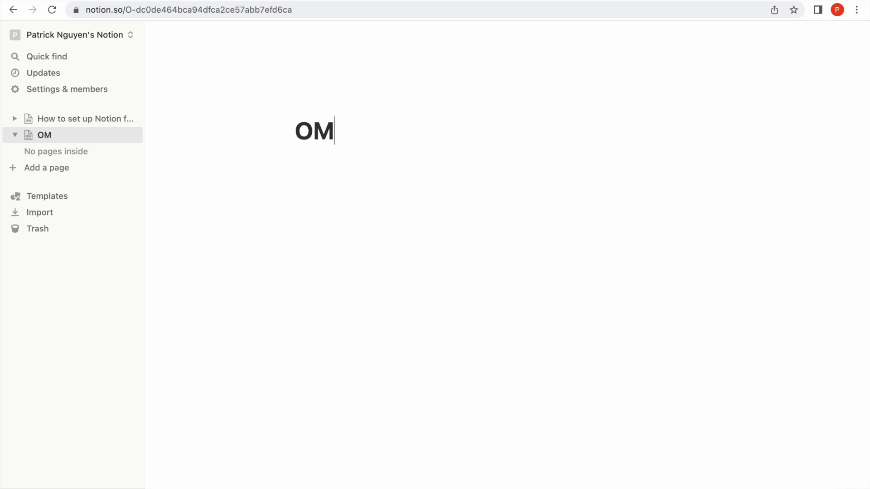
pyautogui.write(' Group 1')
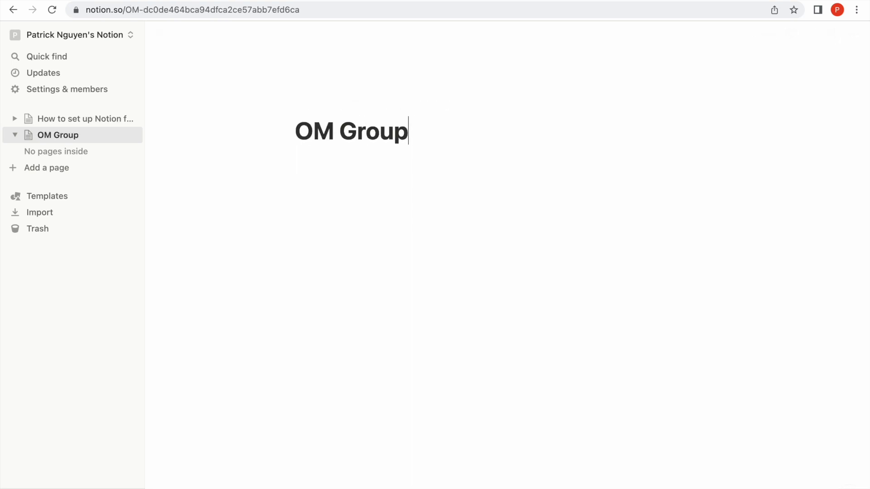
pyautogui.press('Return')
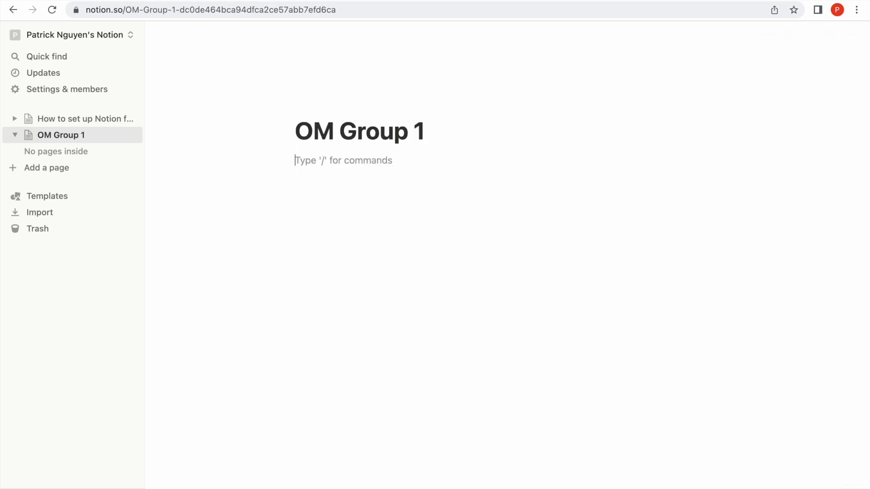
# Step: Add a sub-page titled "Project document" inside the OM Group 1 page and continue with an empty page
pyautogui.click(76, 120)
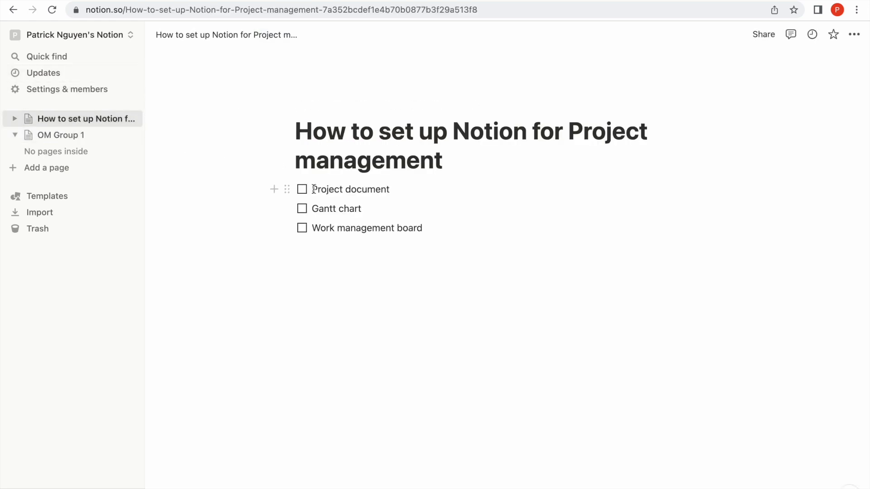
pyautogui.click(86, 135)
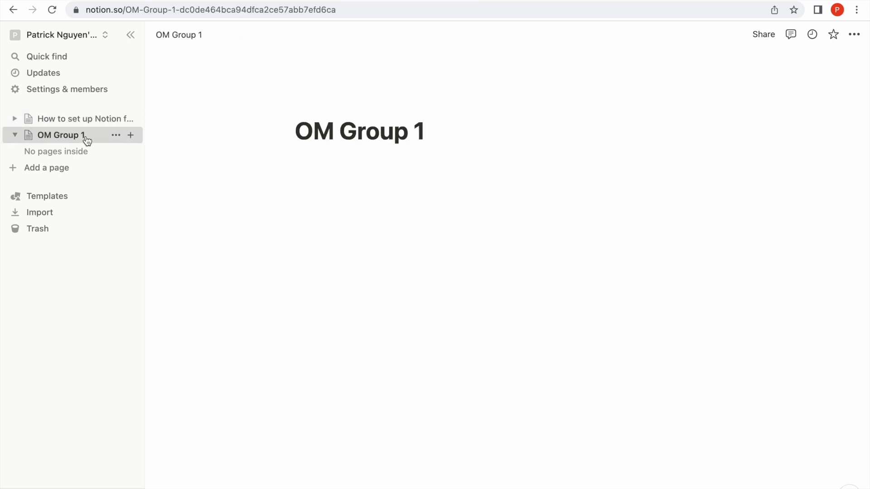
pyautogui.click(339, 168)
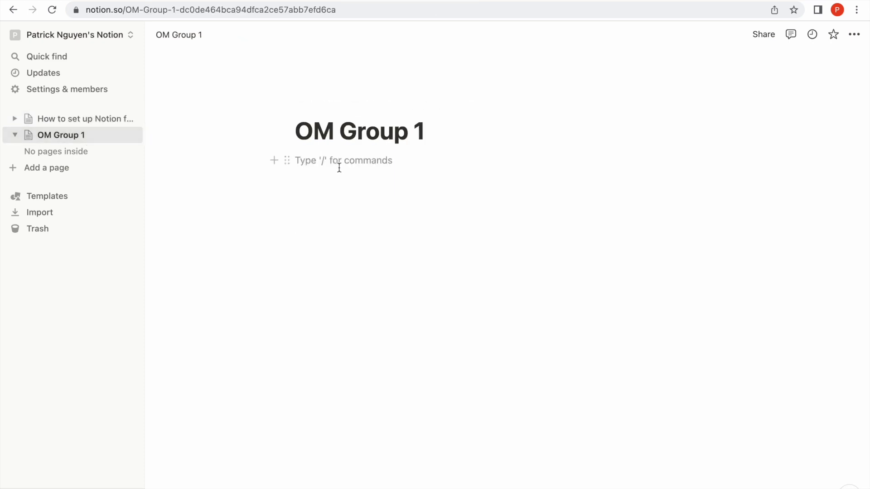
pyautogui.write('/')
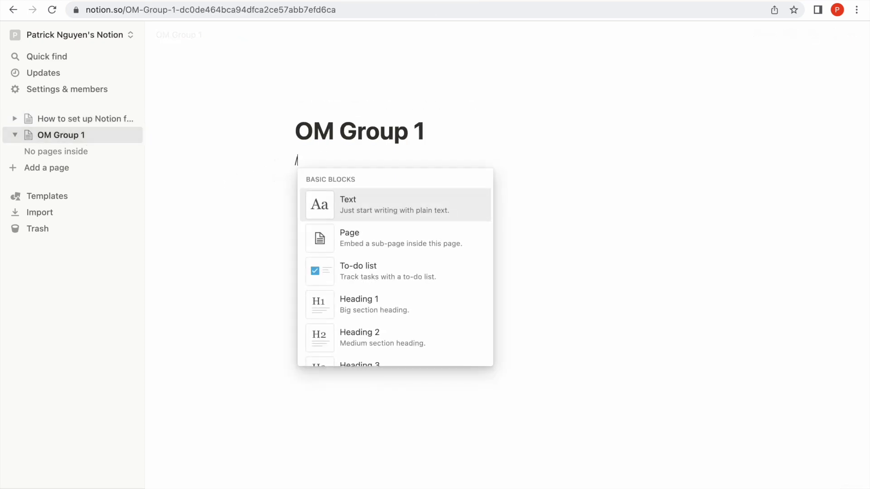
pyautogui.click(377, 243)
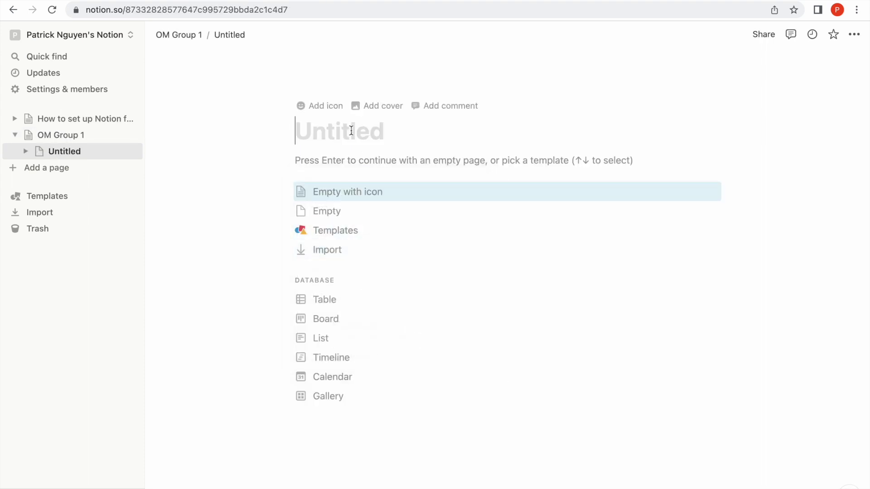
pyautogui.write('Pro')
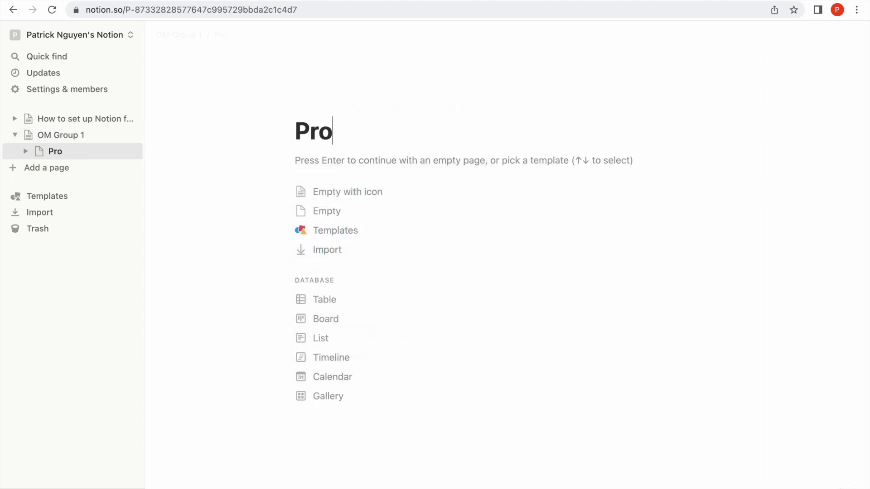
pyautogui.write('ject docu')
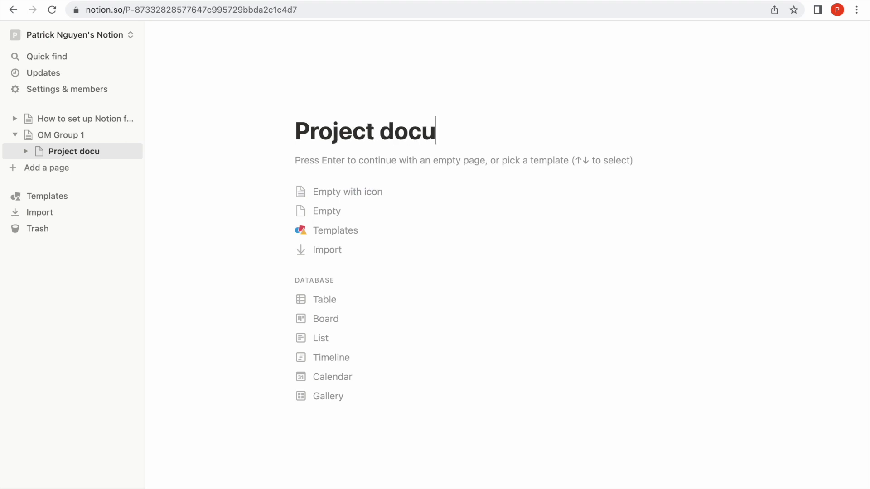
pyautogui.write('ment')
pyautogui.press('BackSpace')
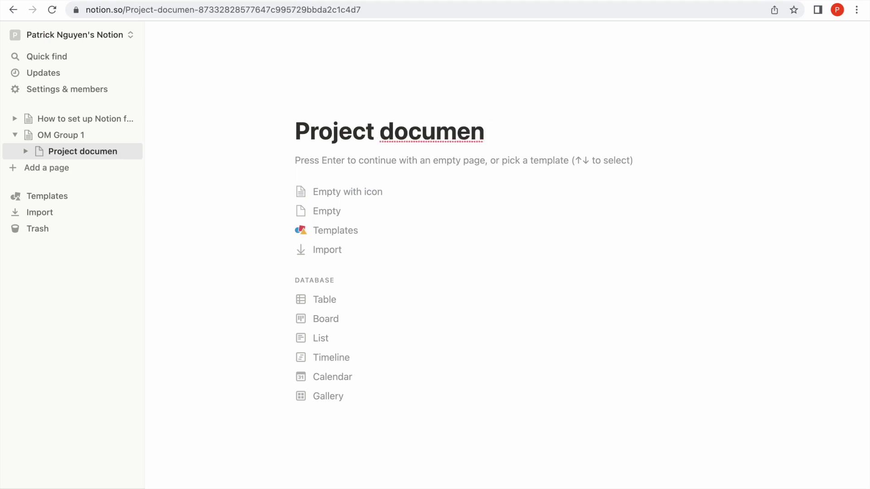
pyautogui.write('t')
pyautogui.press('Return')
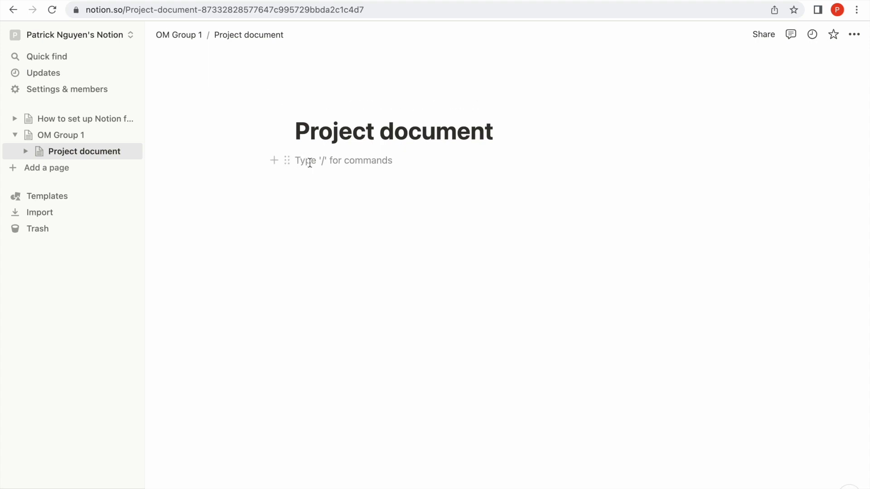
# Step: Embed a sub-page titled "Project report" in the Project document page, then return to Project document
pyautogui.write('/')
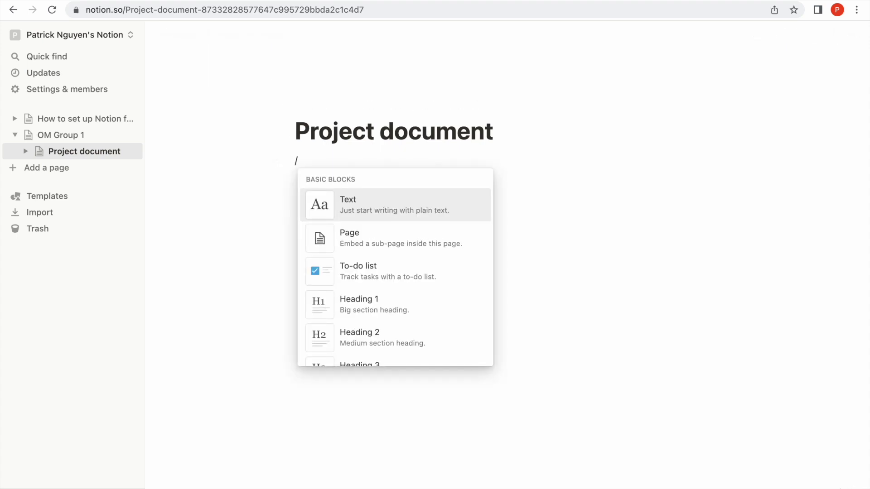
pyautogui.press('Down')
pyautogui.press('Return')
pyautogui.write('P')
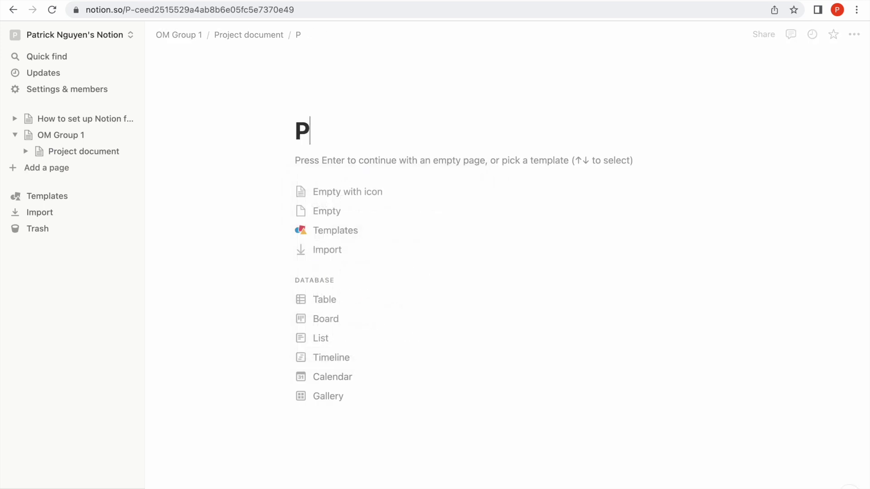
pyautogui.write('roject report')
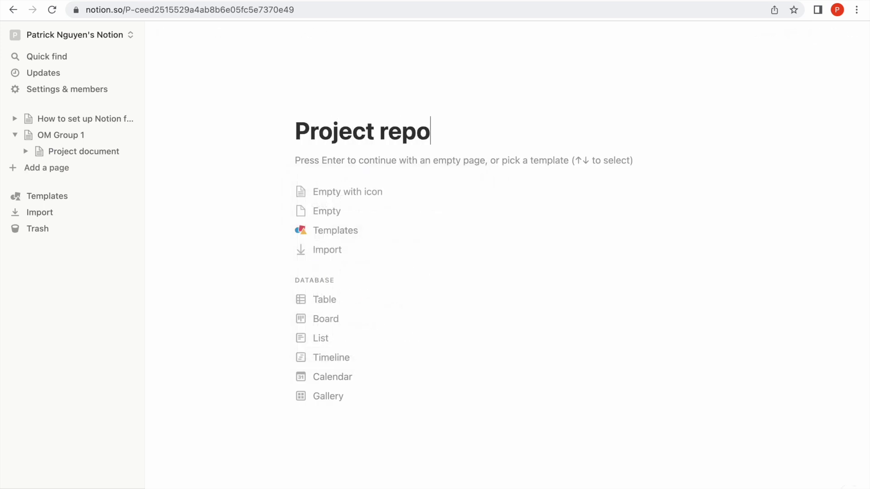
pyautogui.press('Return')
pyautogui.click(230, 35)
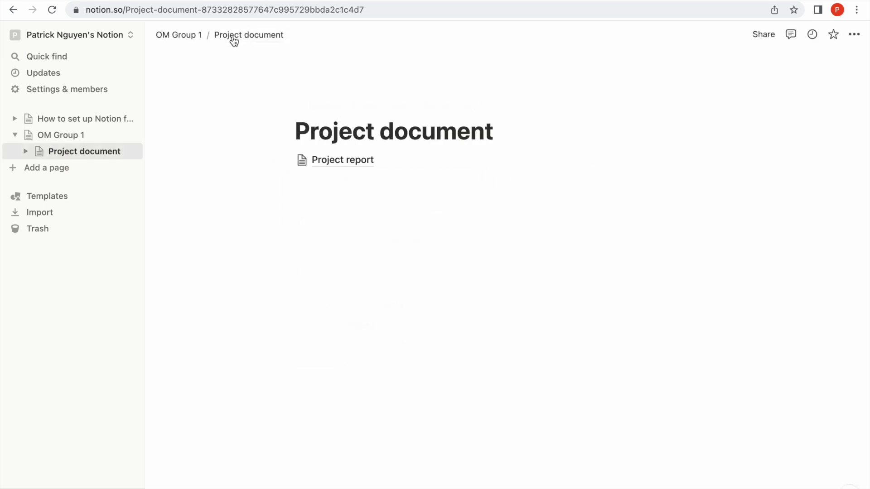
# Step: Embed a second sub-page titled "Files (Excel & powerpoint)" below Project report and go back to Project document
pyautogui.click(296, 180)
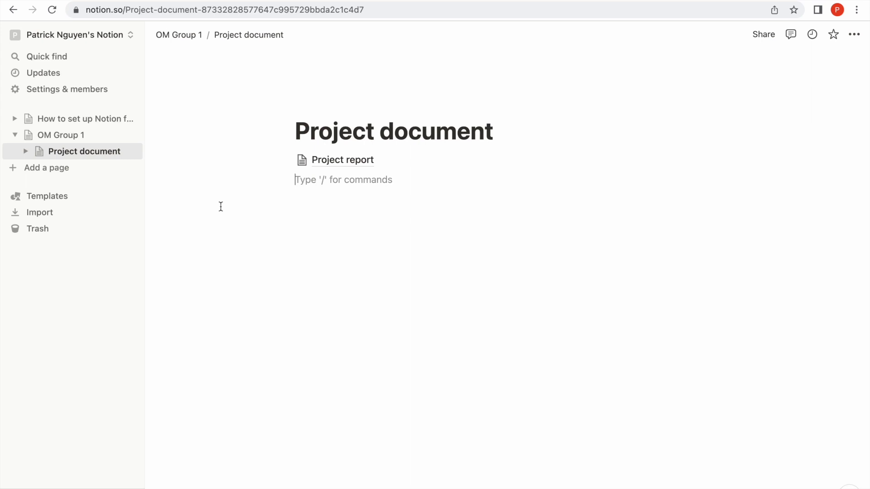
pyautogui.write('/')
pyautogui.press('Down')
pyautogui.press('Return')
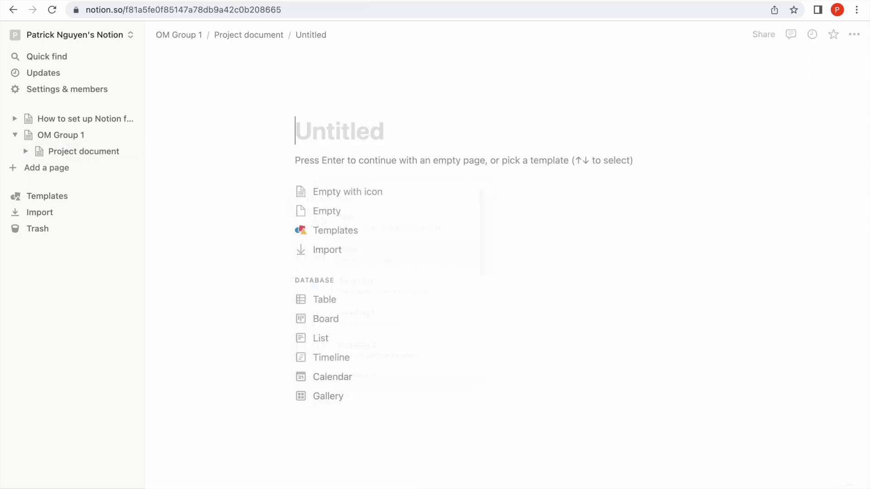
pyautogui.write('Files (Excel & powerpoint)')
pyautogui.click(270, 39)
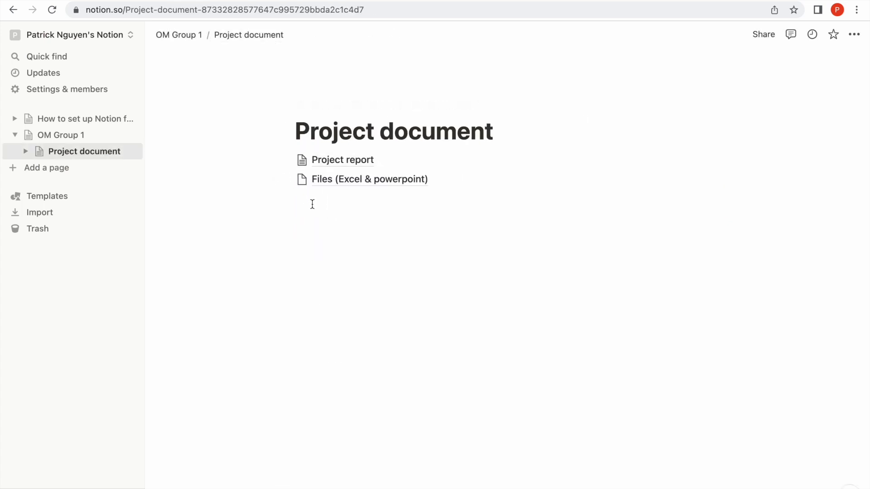
# Step: Mark the "Project document" to-do as done on the "How to set up Notion for Project management" page
pyautogui.click(185, 39)
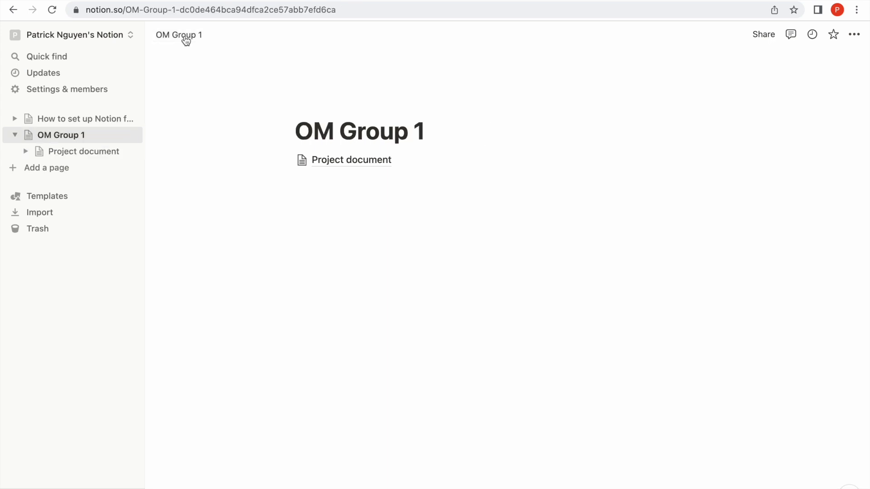
pyautogui.click(342, 194)
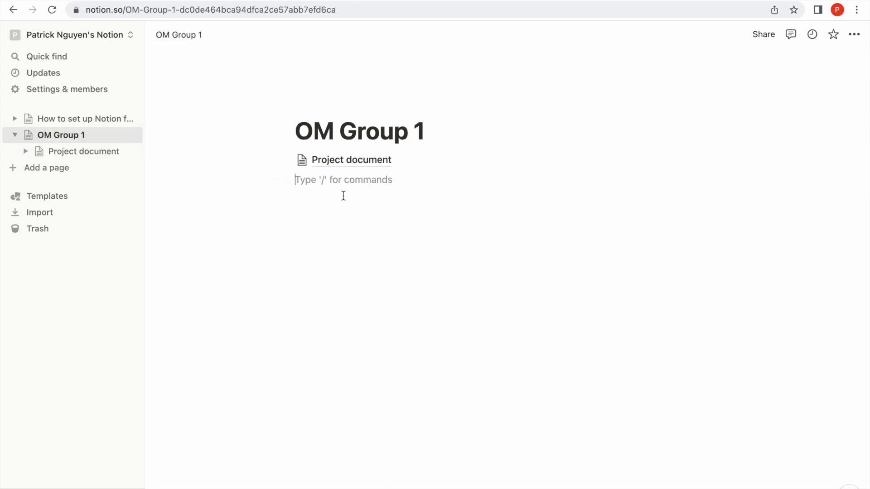
pyautogui.click(63, 119)
pyautogui.click(303, 191)
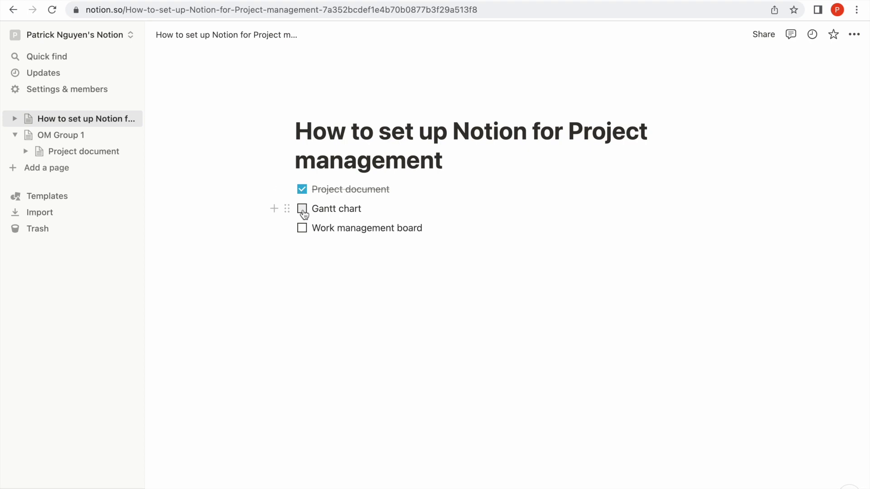
# Step: Insert a table view with a new database titled "Tasks" below Project document on the OM Group 1 page
pyautogui.click(83, 136)
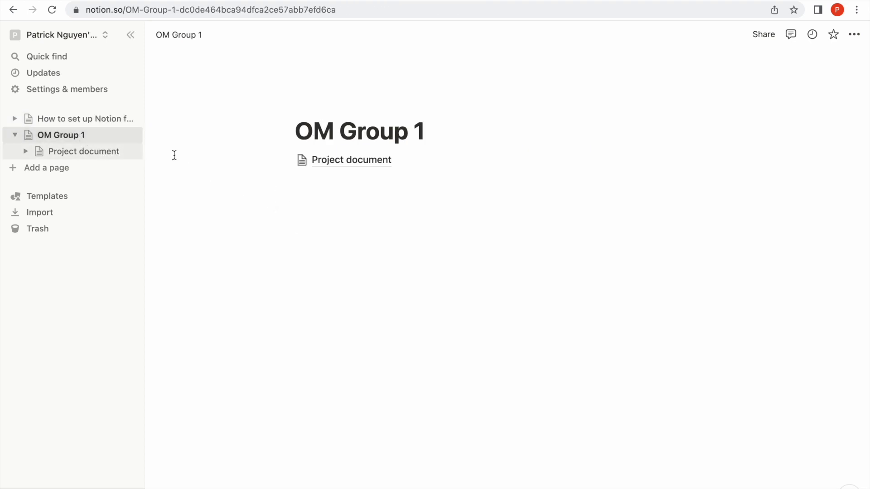
pyautogui.click(304, 186)
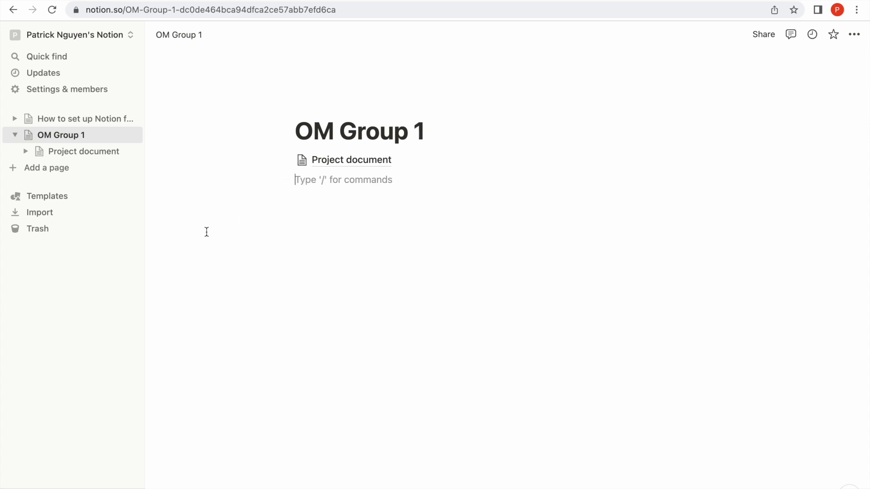
pyautogui.write('/')
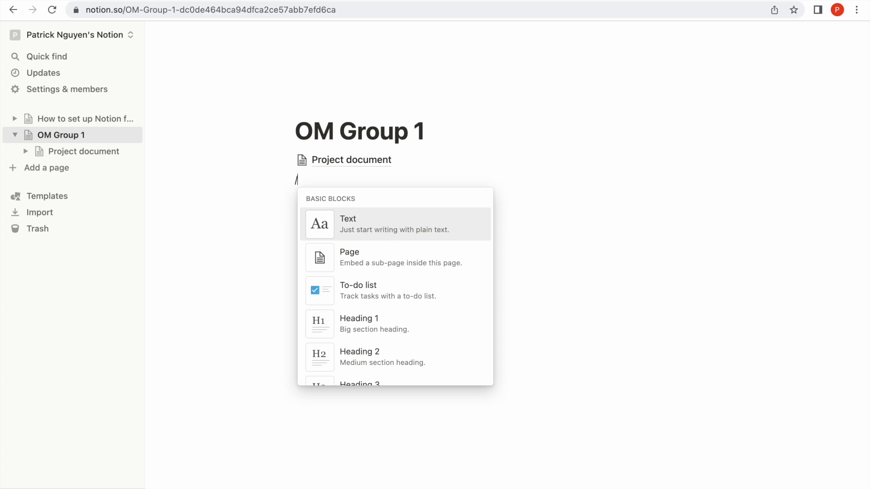
pyautogui.write('table')
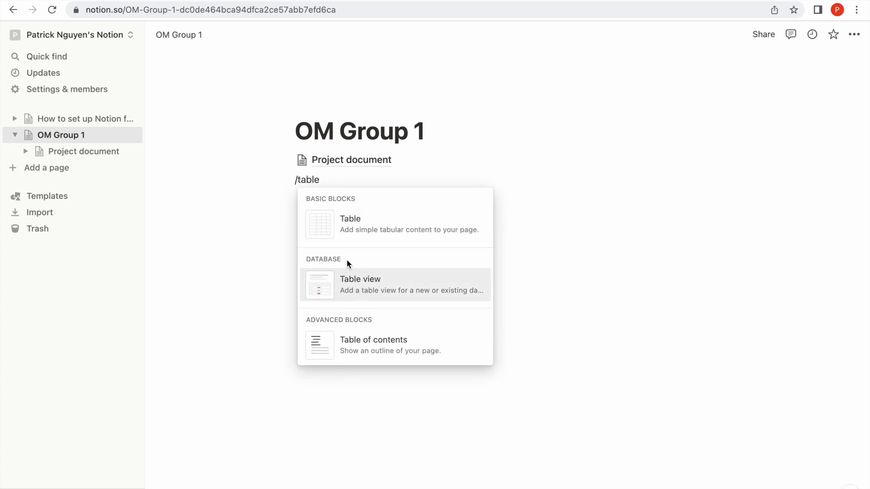
pyautogui.click(370, 284)
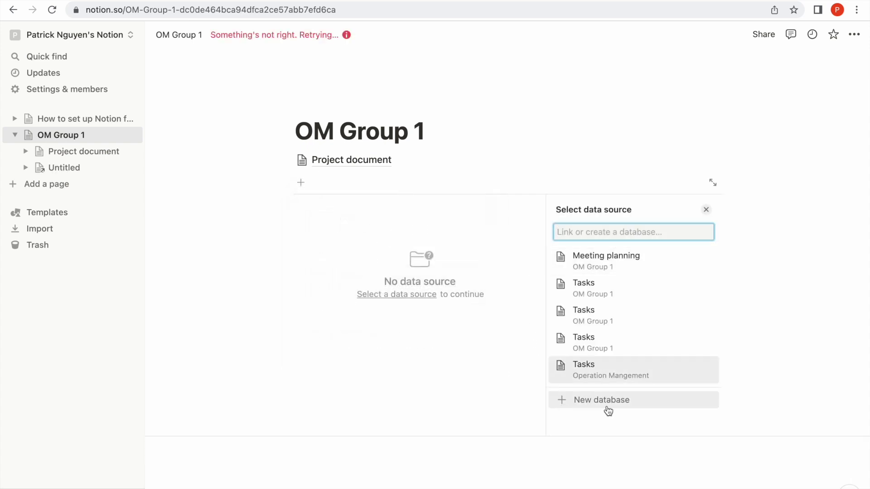
pyautogui.click(613, 407)
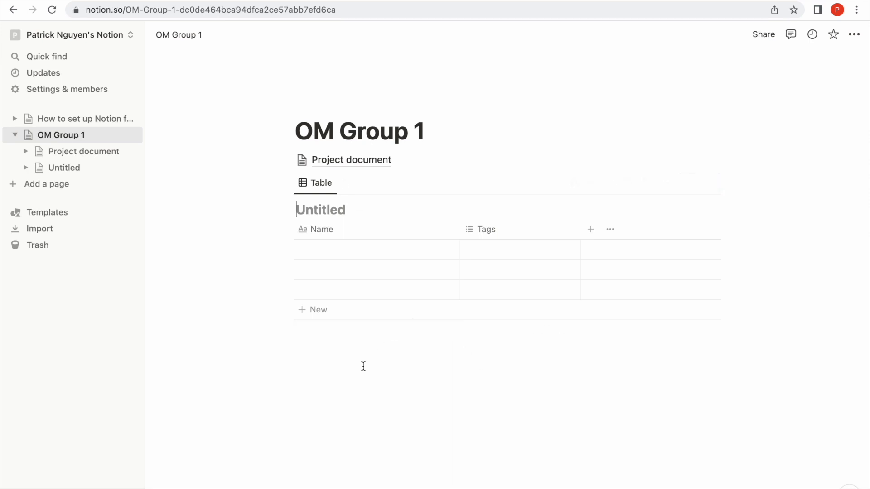
pyautogui.write('Tasks')
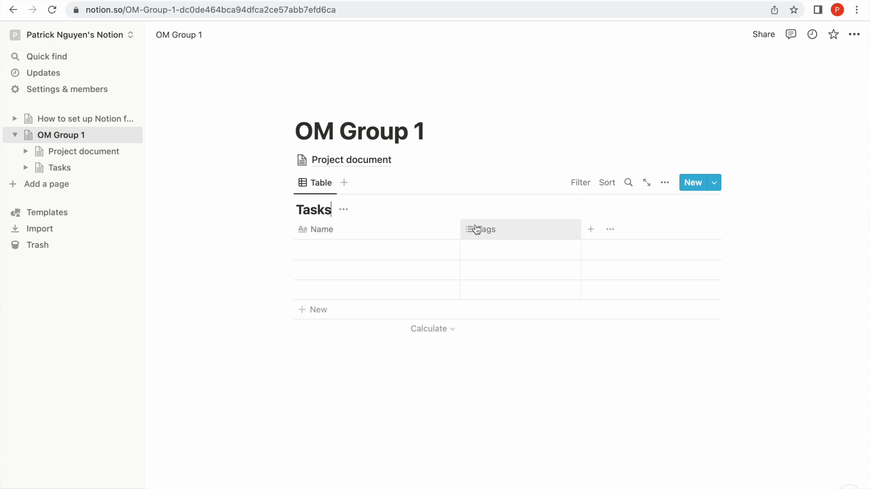
# Step: Delete the Tags property from the Tasks table and confirm its removal
pyautogui.click(505, 234)
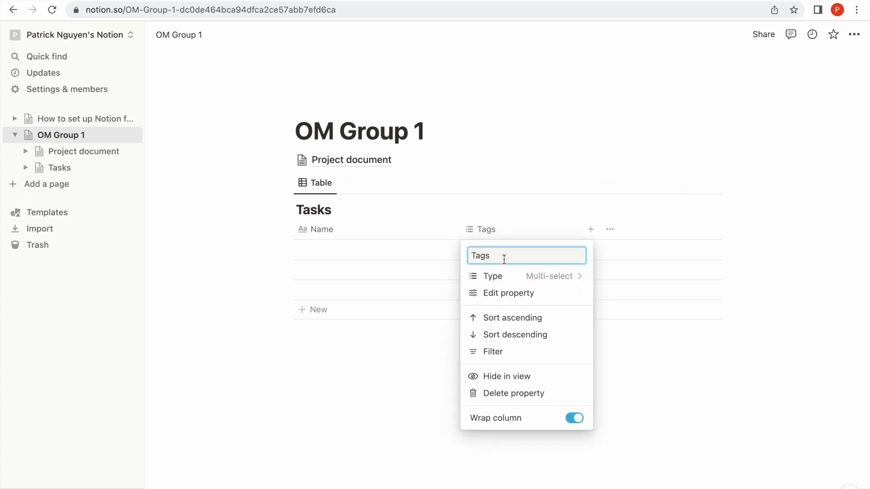
pyautogui.click(503, 393)
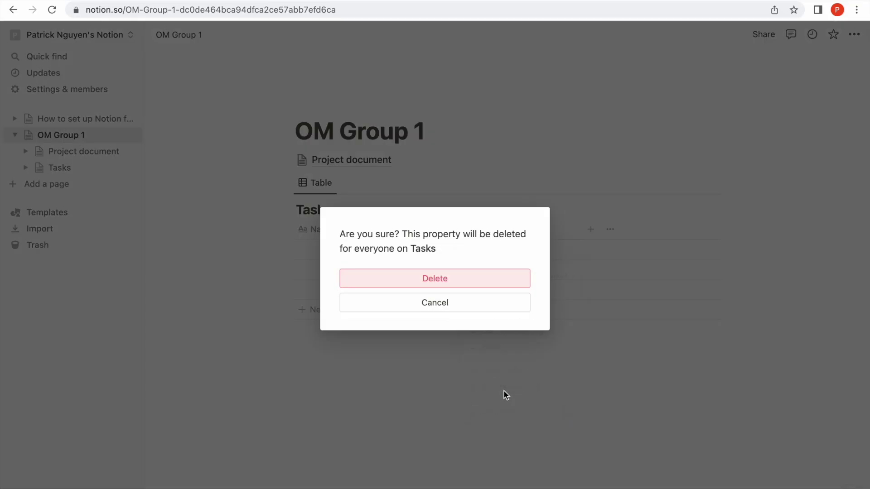
pyautogui.click(456, 285)
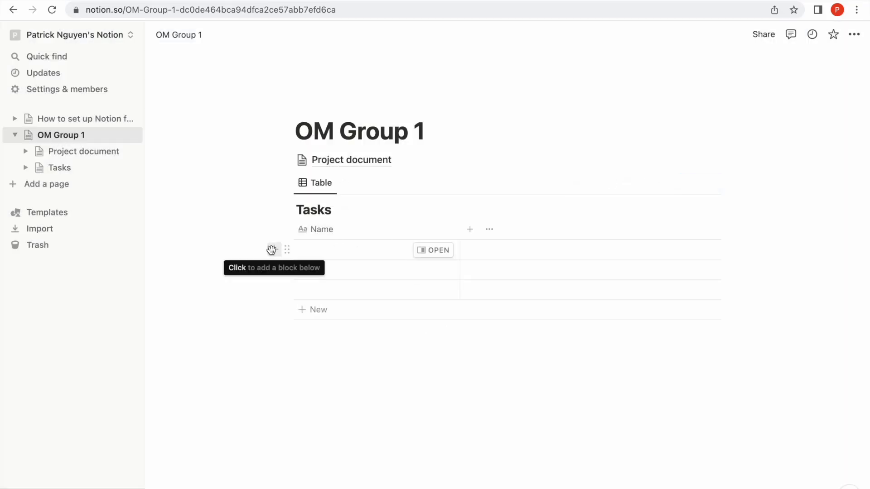
# Step: Name the three empty task rows "Create org chart", "Create org grid" and "Design SOPs for Sales"
pyautogui.click(340, 253)
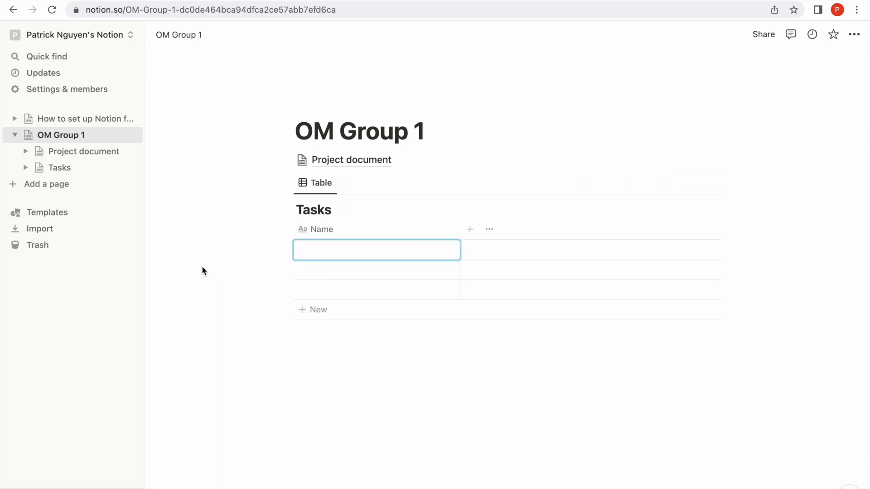
pyautogui.write('Create ')
pyautogui.write('org')
pyautogui.press('BackSpace')
pyautogui.write('rg chart')
pyautogui.press('Return')
pyautogui.write('Create org grid')
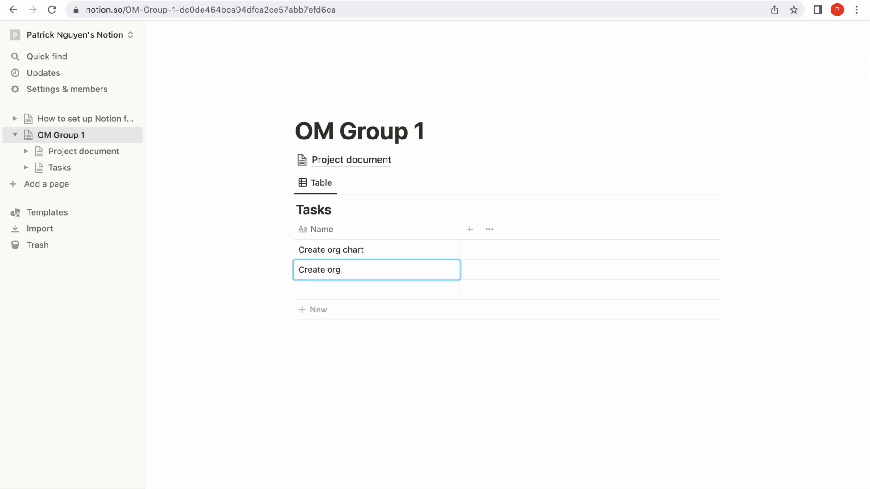
pyautogui.press('Return')
pyautogui.write('Design SOPs for Sales')
pyautogui.press('Escape')
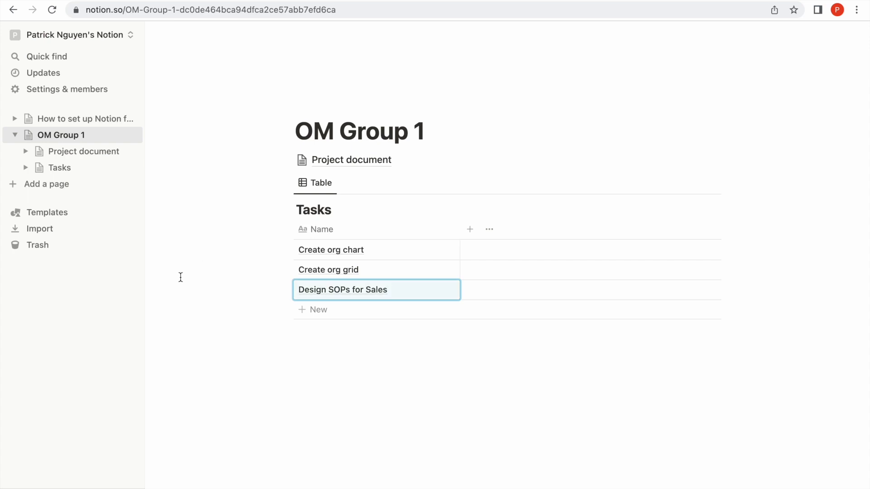
# Step: Add three more rows to the Tasks table and name the first of them "Design SOPs for Accounting"
pyautogui.click(308, 311)
pyautogui.click(322, 330)
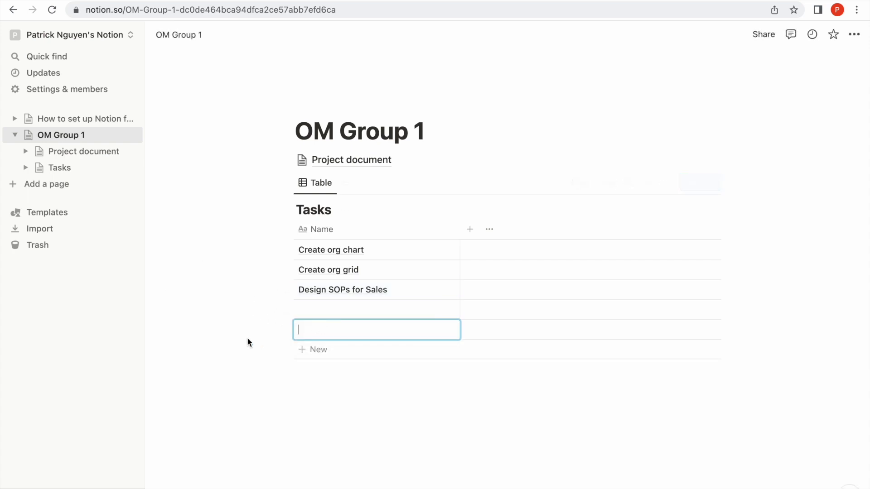
pyautogui.click(299, 350)
pyautogui.click(327, 304)
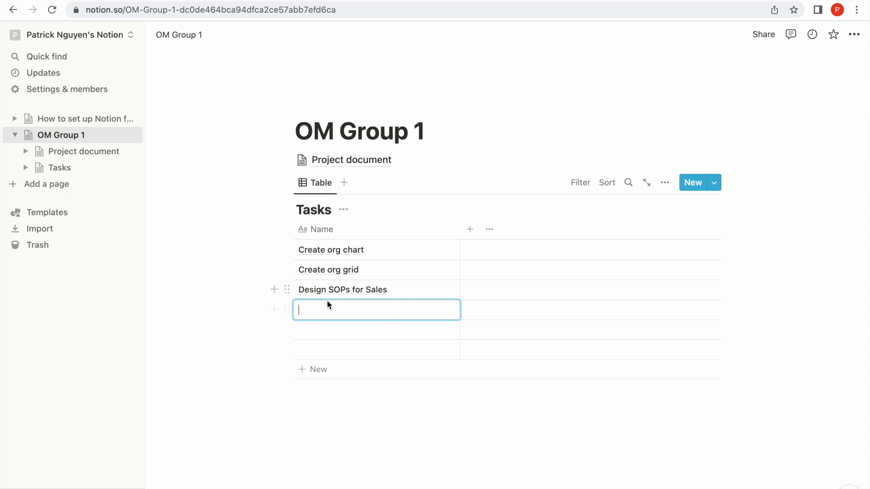
pyautogui.write('Design SOPs f')
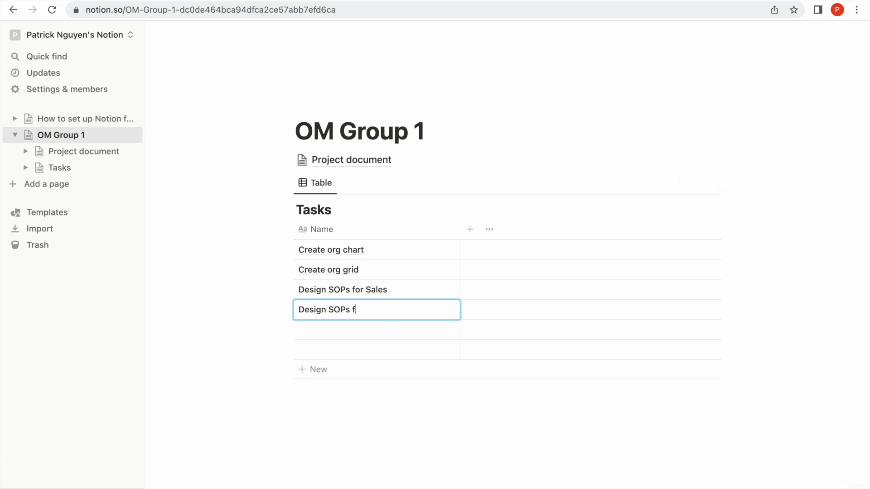
pyautogui.write('or Accounting')
pyautogui.press('Return')
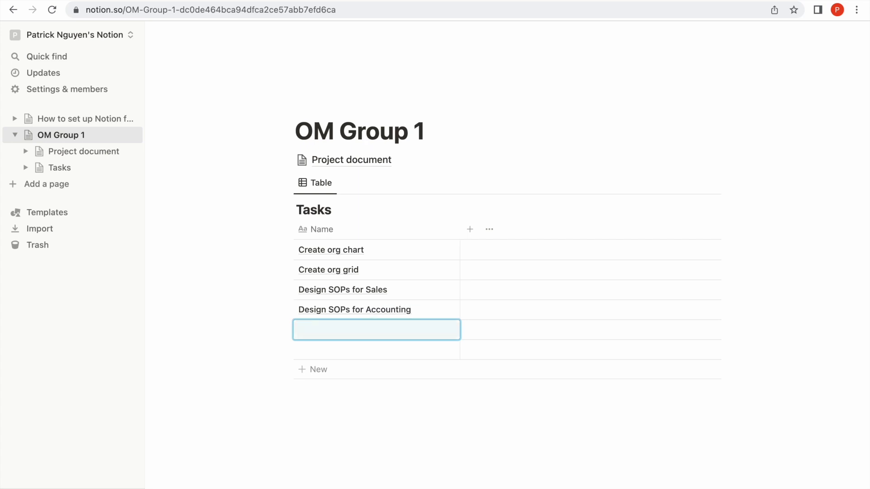
# Step: Fill the two remaining empty rows with the tasks "Devise KPIs for Sales" and "Devise KPIs for Accounting"
pyautogui.write('Dv')
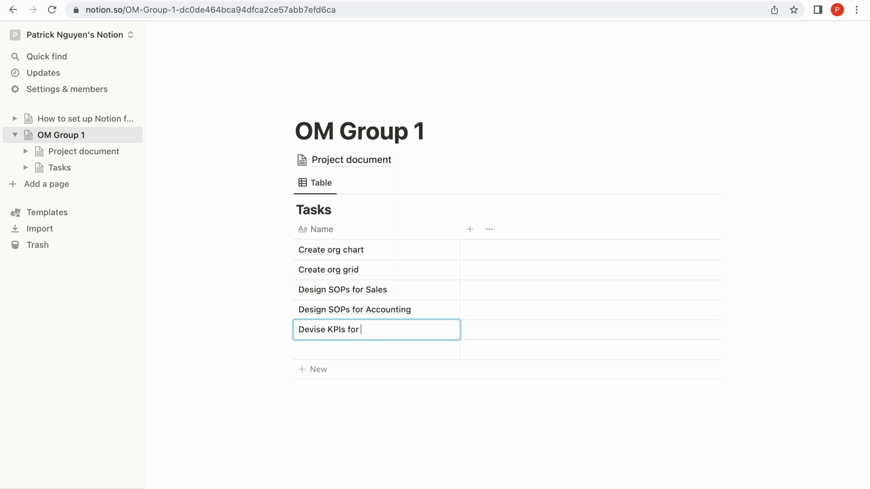
pyautogui.click(377, 350)
pyautogui.write('Devise KPIs for Accounting')
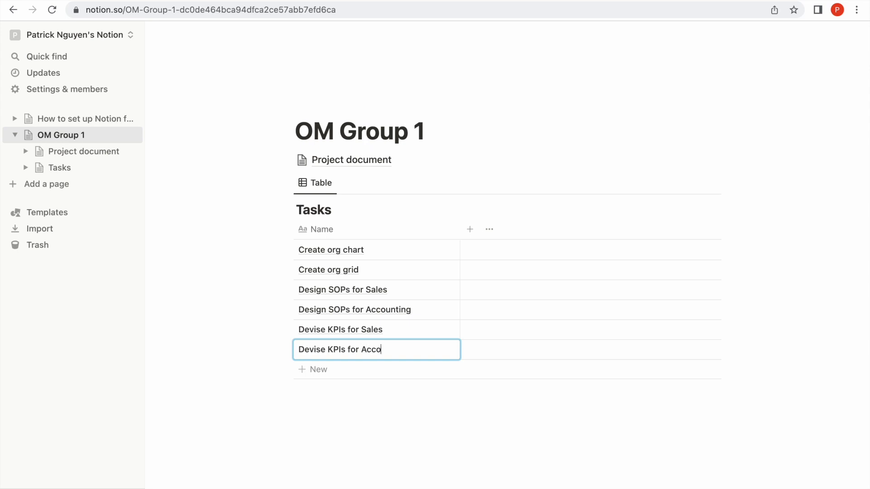
pyautogui.click(213, 325)
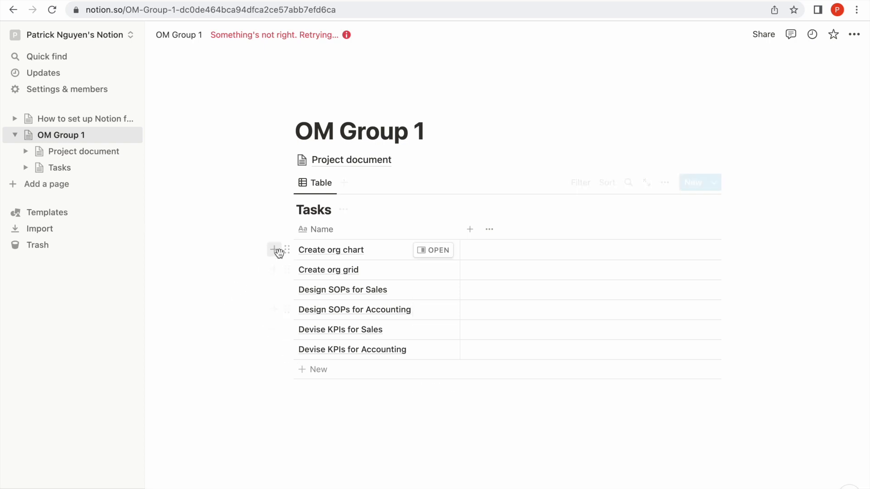
# Step: Add a property named "Timeline" of type Date to the Tasks table
pyautogui.click(473, 229)
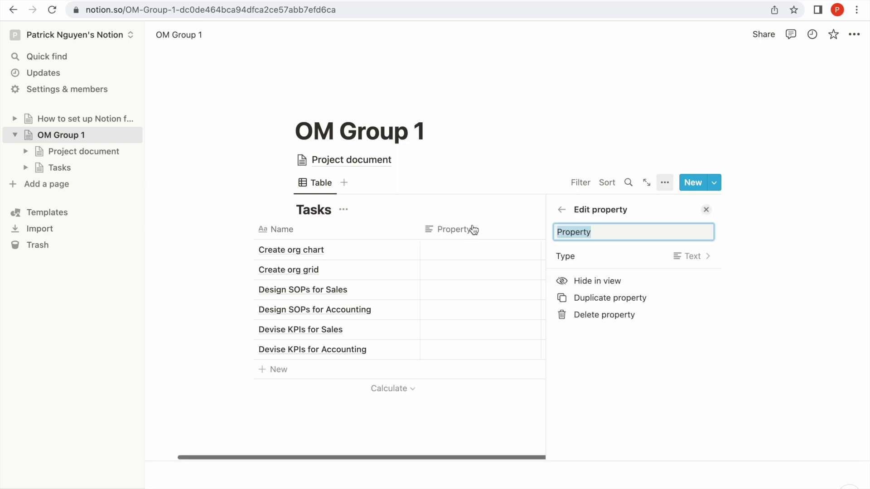
pyautogui.write('Timeline')
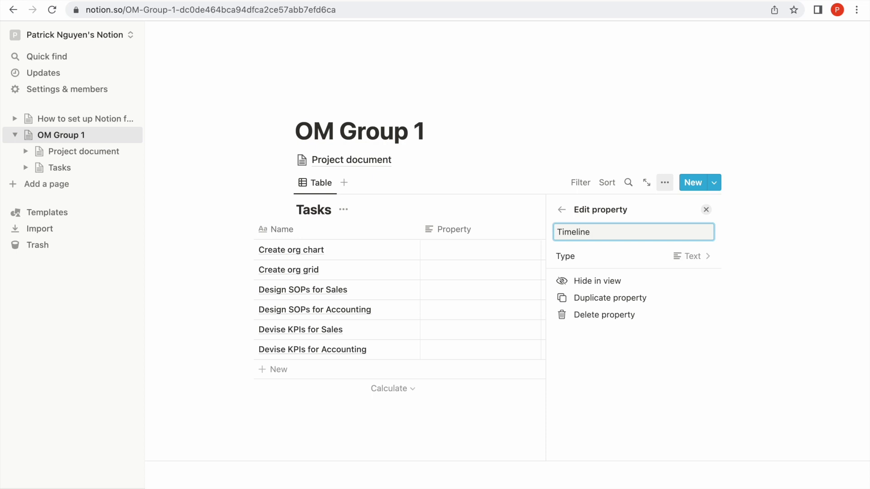
pyautogui.click(651, 256)
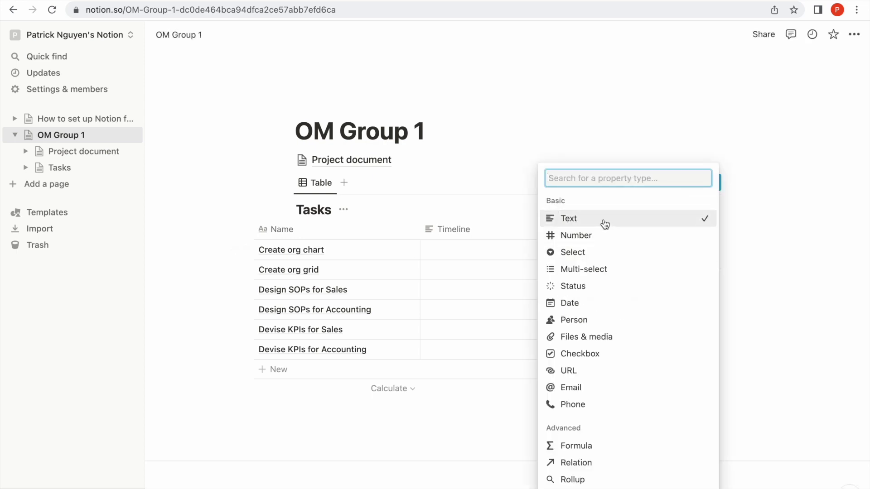
pyautogui.click(591, 308)
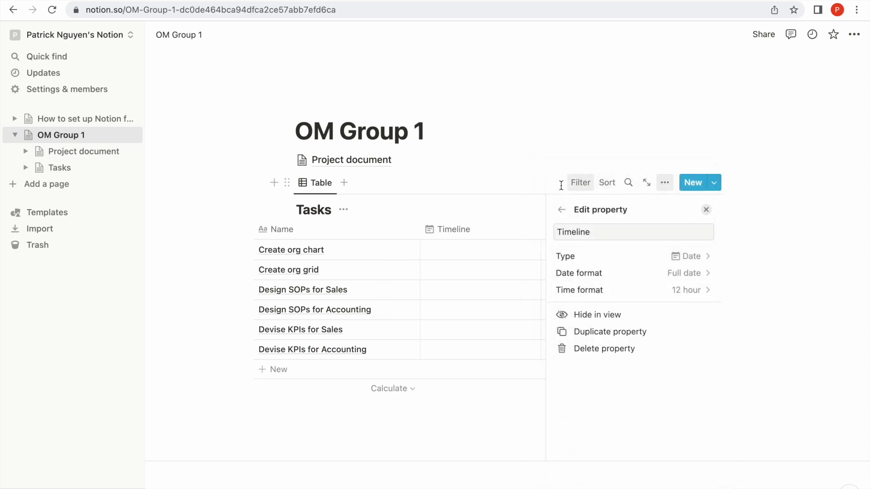
pyautogui.click(705, 210)
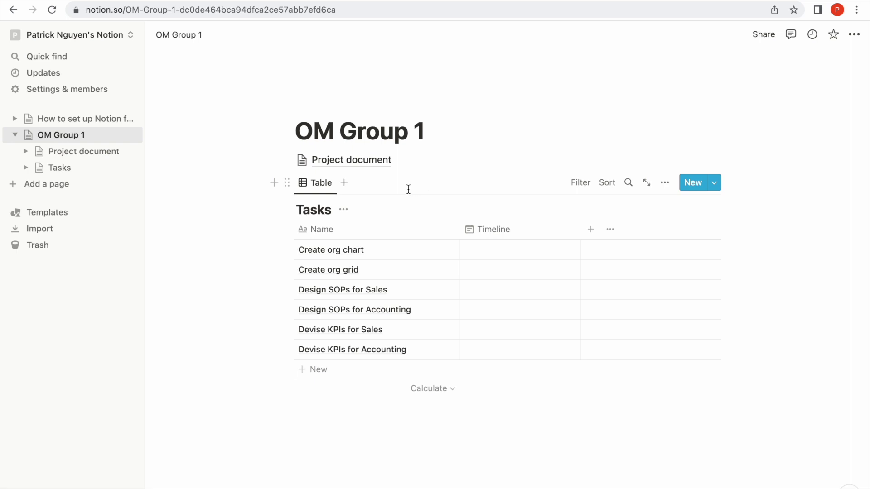
# Step: Add a Timeline view to the Tasks database with the table shown beside it
pyautogui.click(344, 183)
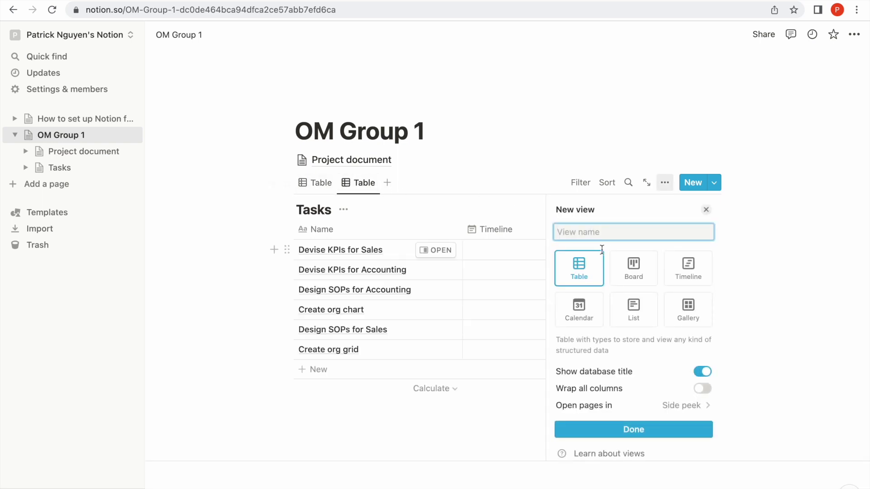
pyautogui.click(689, 272)
pyautogui.scroll(-1, 673, 342)
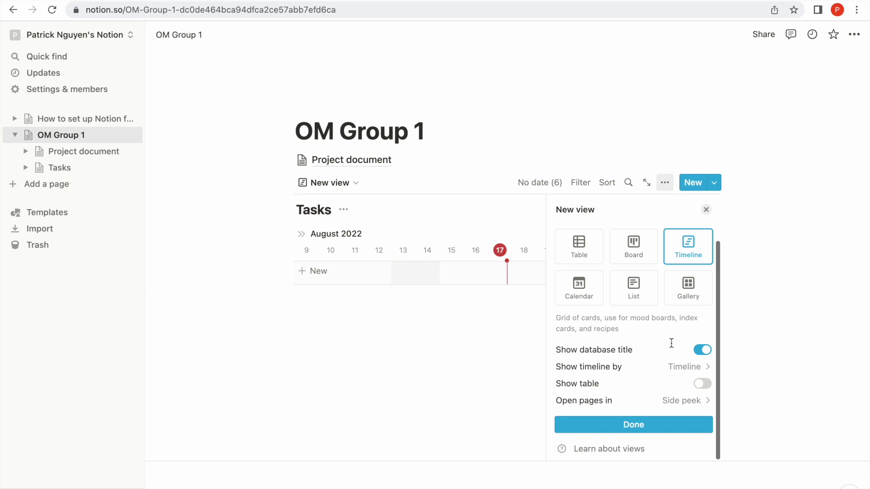
pyautogui.click(668, 388)
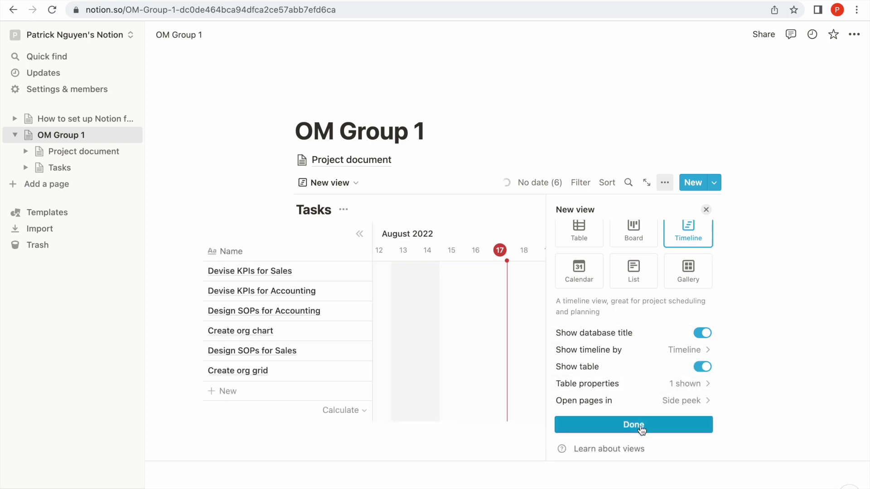
pyautogui.click(641, 429)
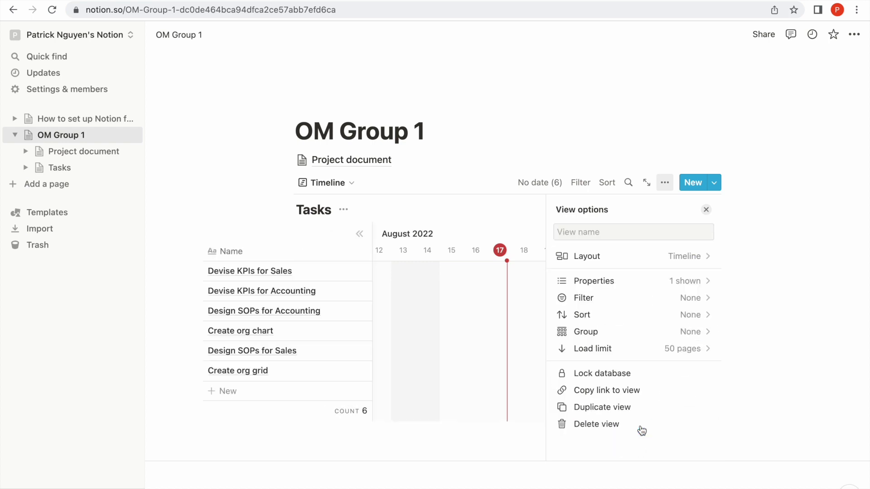
pyautogui.click(706, 211)
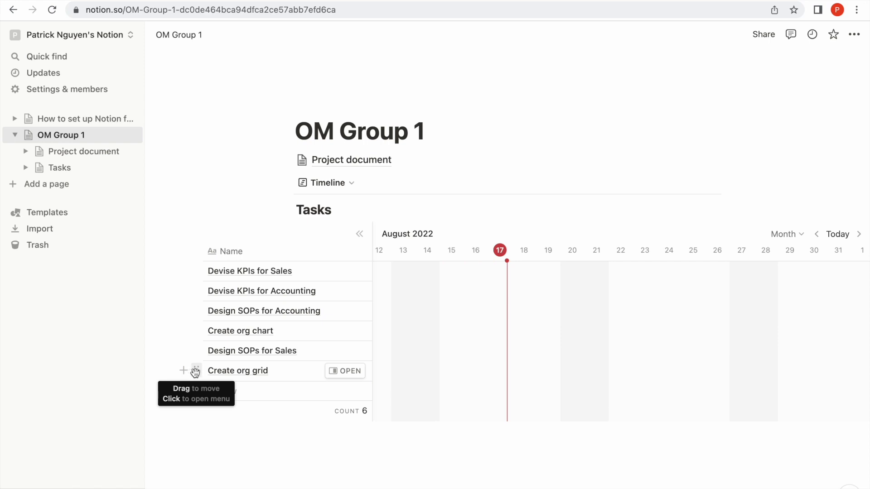
# Step: Reorder the timeline's tasks to Create org grid, Create org chart, Design SOPs for Accounting, Design SOPs for Sales, with the Devise KPIs tasks last
pyautogui.moveTo(197, 372); pyautogui.dragTo(203, 266)
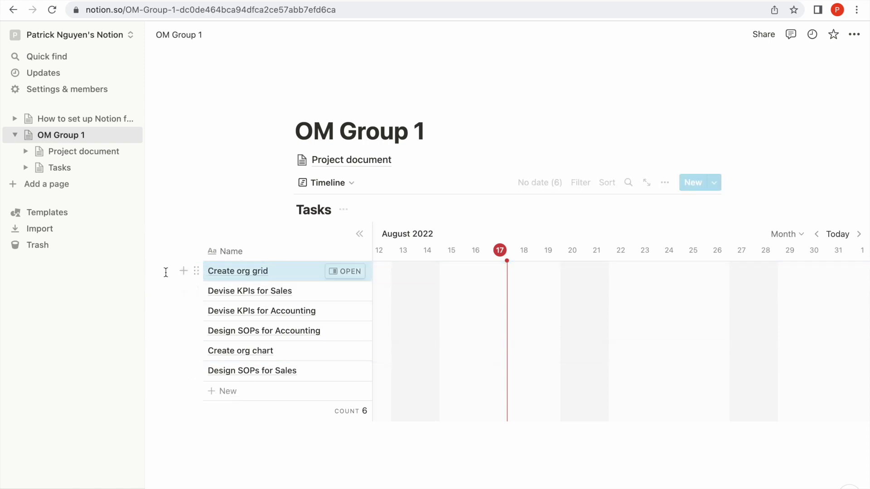
pyautogui.moveTo(196, 350); pyautogui.dragTo(202, 281)
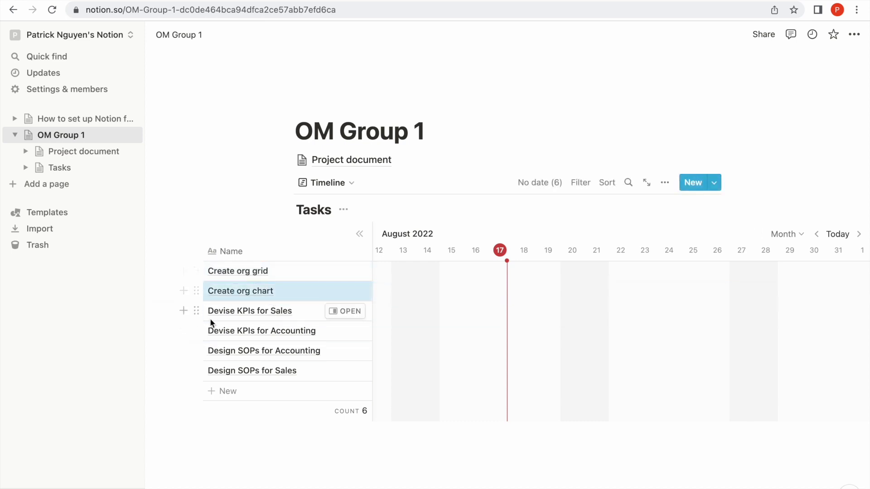
pyautogui.moveTo(196, 351); pyautogui.dragTo(196, 303)
pyautogui.moveTo(196, 370); pyautogui.dragTo(199, 322)
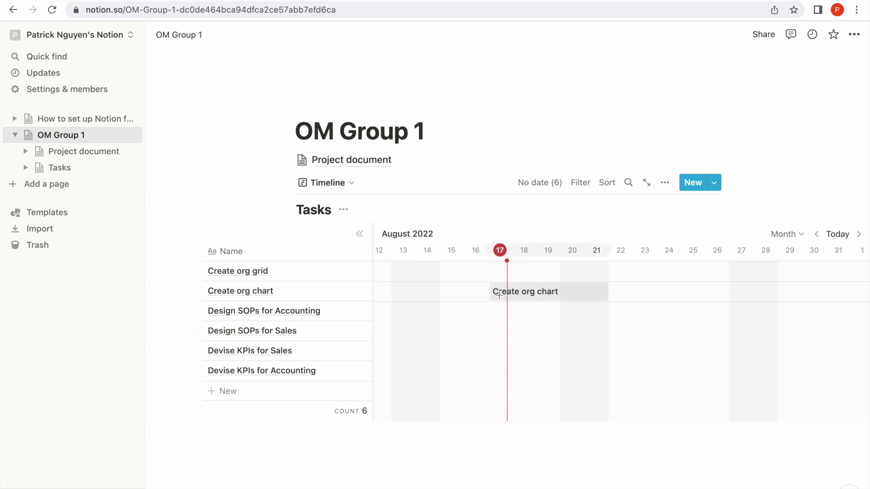
# Step: Schedule "Create org grid" on the timeline from August 18 and extend its bar to August 30
pyautogui.hscroll(3, 498, 295)
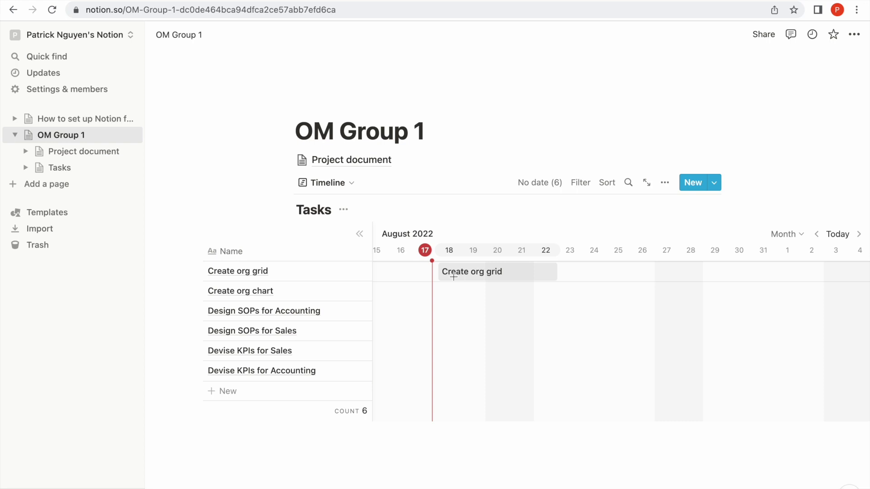
pyautogui.click(454, 277)
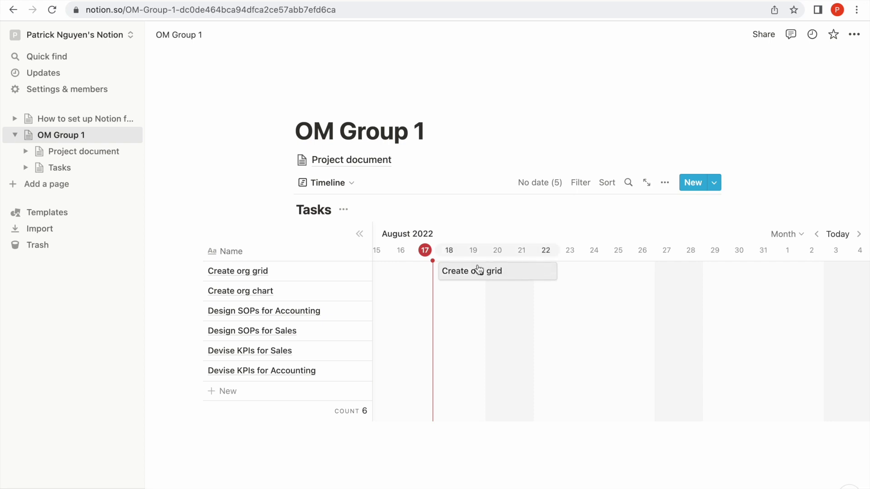
pyautogui.moveTo(475, 273); pyautogui.dragTo(476, 272)
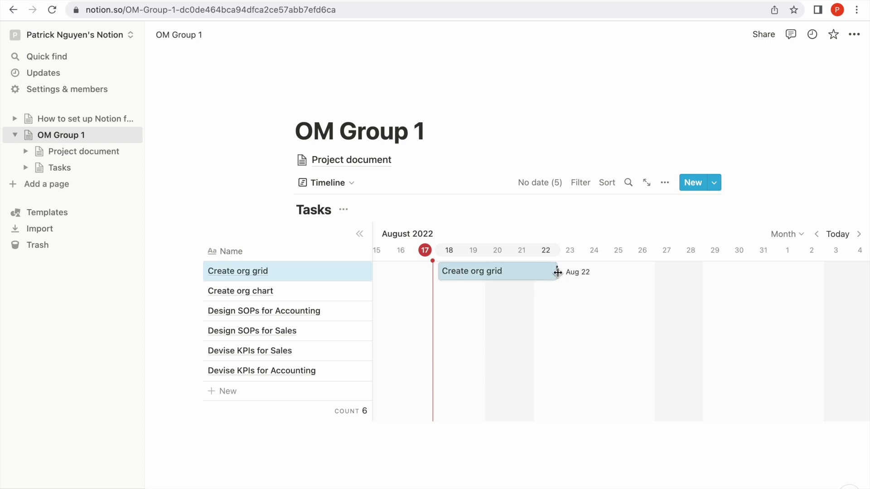
pyautogui.hscroll(2, 557, 272)
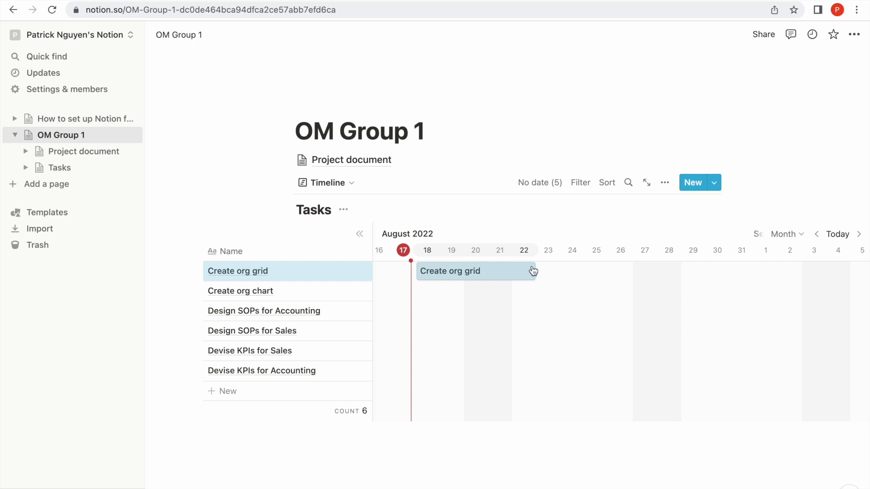
pyautogui.moveTo(533, 271); pyautogui.dragTo(723, 277)
pyautogui.hscroll(3, 660, 311)
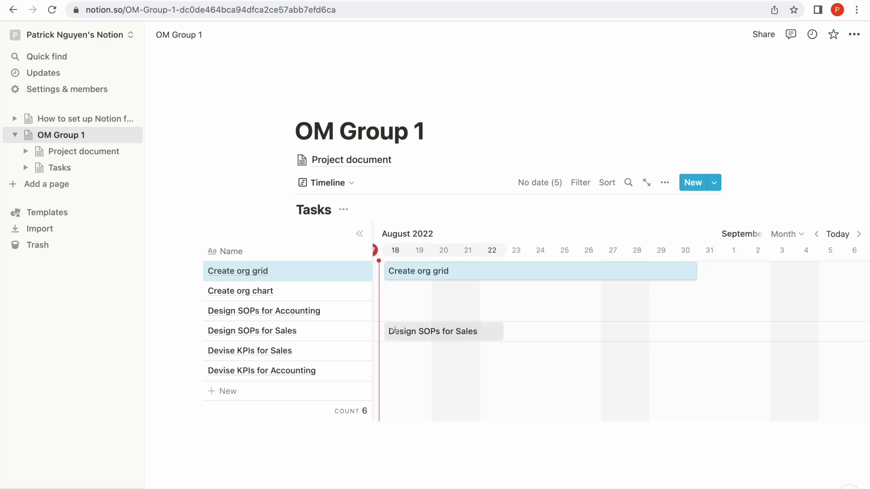
# Step: Schedule "Create org chart" from August 31 to September 4 and "Design SOPs for Sales" from September 5 to 9
pyautogui.hscroll(1, 562, 292)
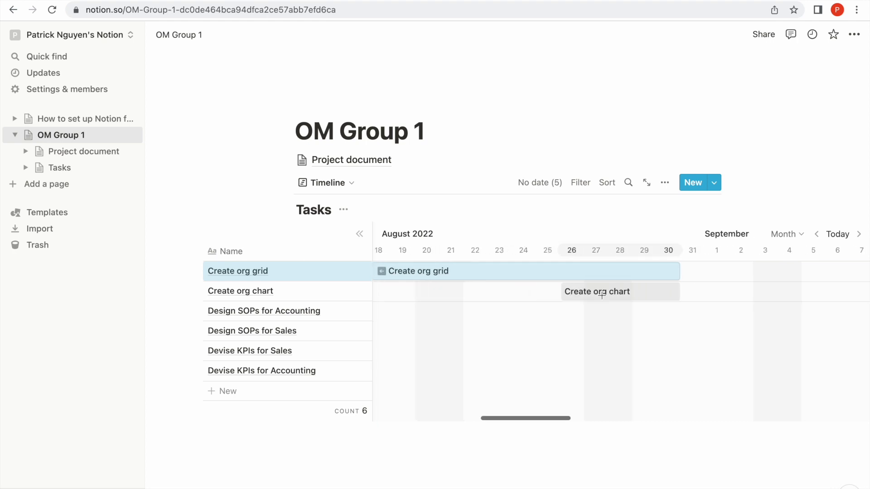
pyautogui.click(680, 287)
pyautogui.hscroll(3, 680, 287)
pyautogui.click(700, 326)
pyautogui.hscroll(2, 772, 355)
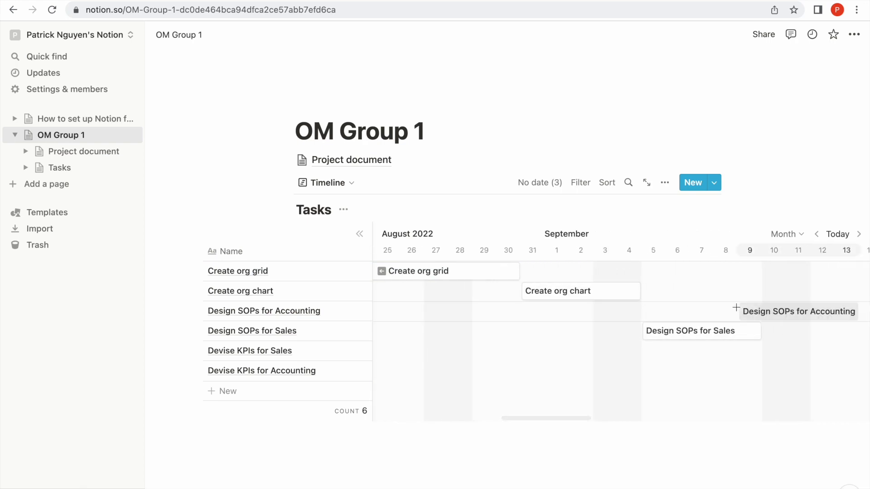
# Step: Schedule "Design SOPs for Accounting" from September 5 to 9 and "Devise KPIs for Sales" from September 12 to 16
pyautogui.click(664, 311)
pyautogui.hscroll(2, 665, 316)
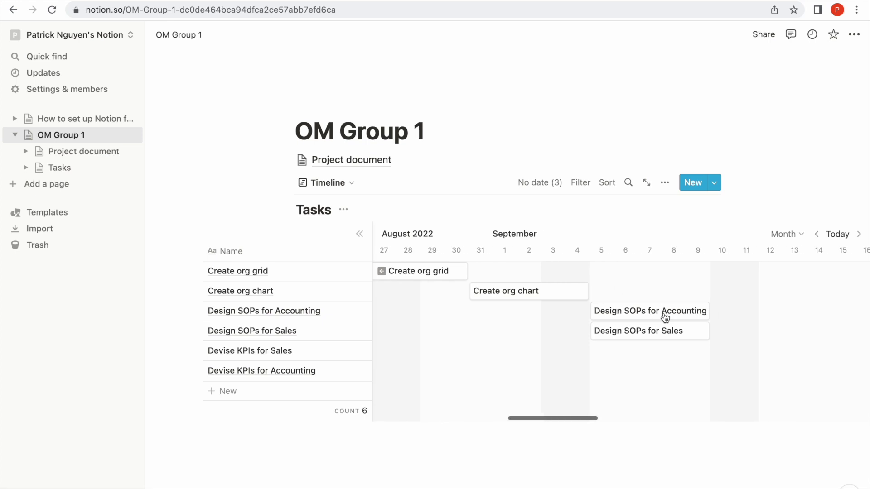
pyautogui.hscroll(3, 664, 317)
pyautogui.click(698, 356)
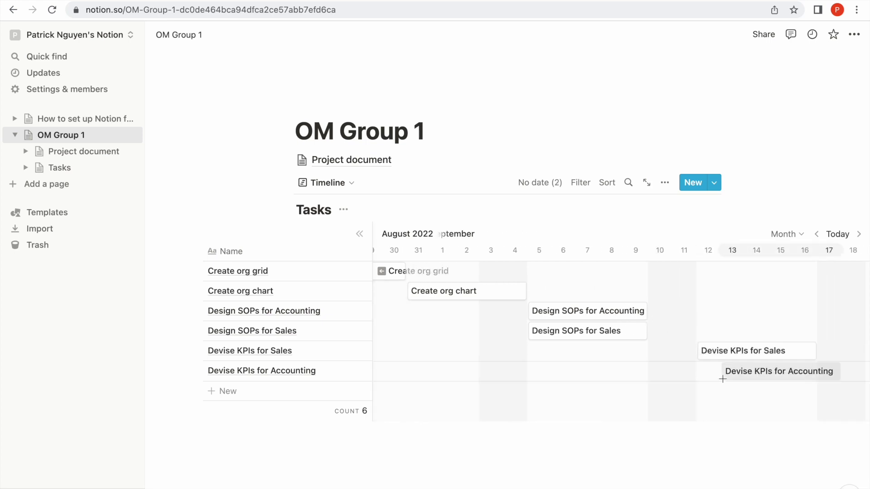
# Step: Schedule "Devise KPIs for Accounting" on the timeline from September 19 to 23
pyautogui.hscroll(5, 723, 380)
pyautogui.click(754, 378)
pyautogui.hscroll(6, 754, 382)
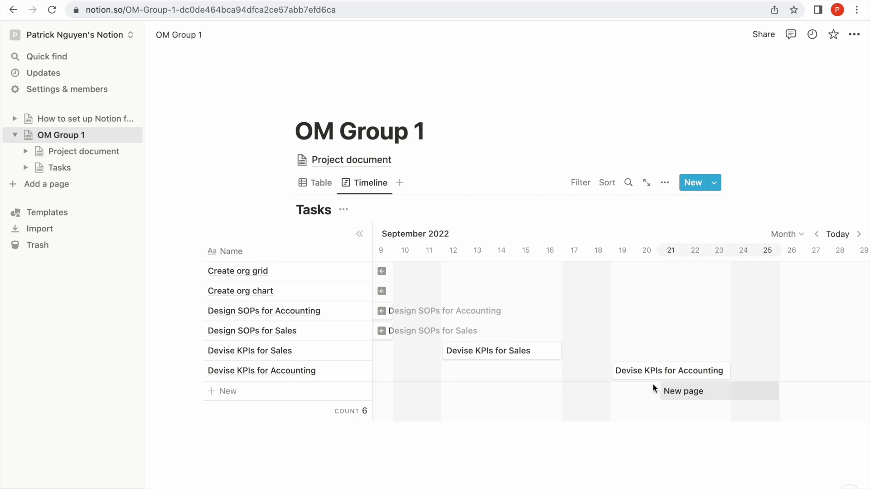
# Step: Add a new task named "Create Dashboard" below "Devise KPIs for Accounting" in the timeline's task list
pyautogui.hscroll(-12, 465, 302)
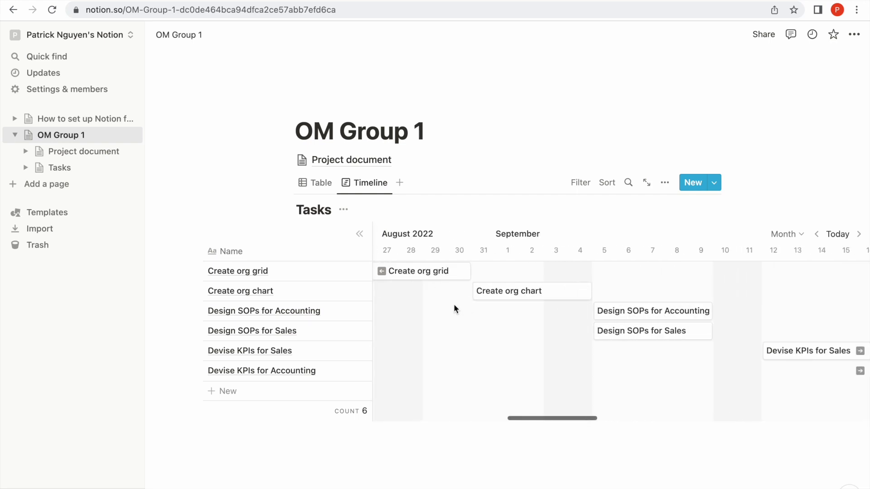
pyautogui.click(260, 399)
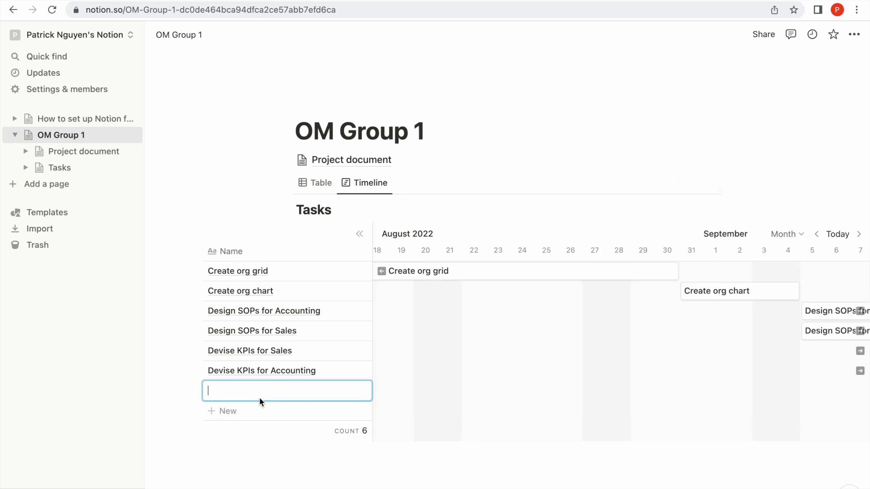
pyautogui.write('Creat')
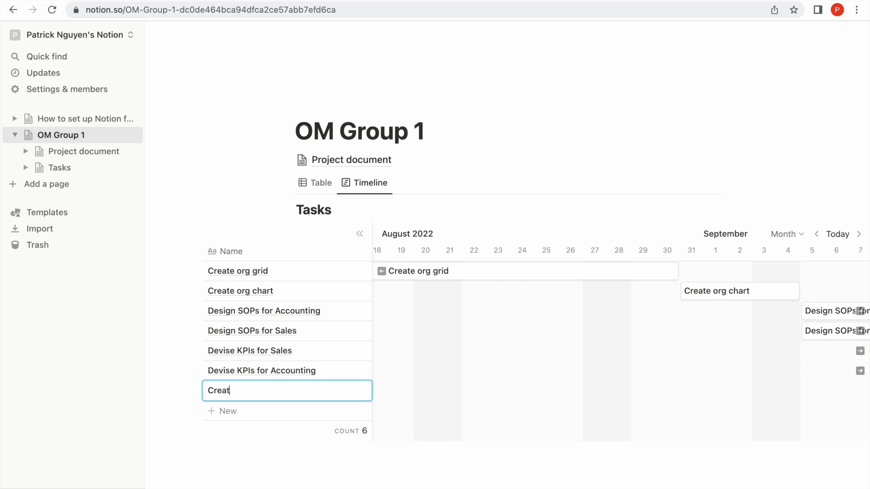
pyautogui.write('e Das')
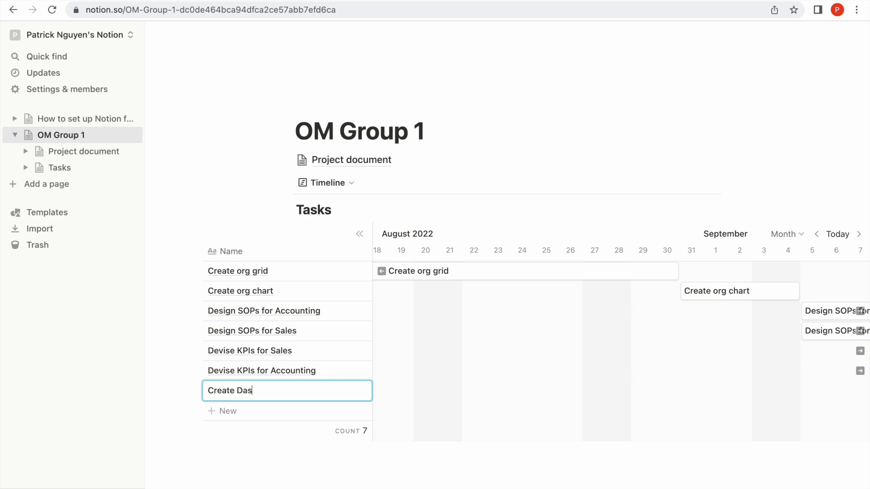
pyautogui.press('BackSpace')
pyautogui.press('BackSpace')
pyautogui.press('BackSpace')
pyautogui.write('oard')
pyautogui.press('Return')
# Step: Schedule "Create Dashboard" on the timeline from September 26 to 30
pyautogui.click(314, 447)
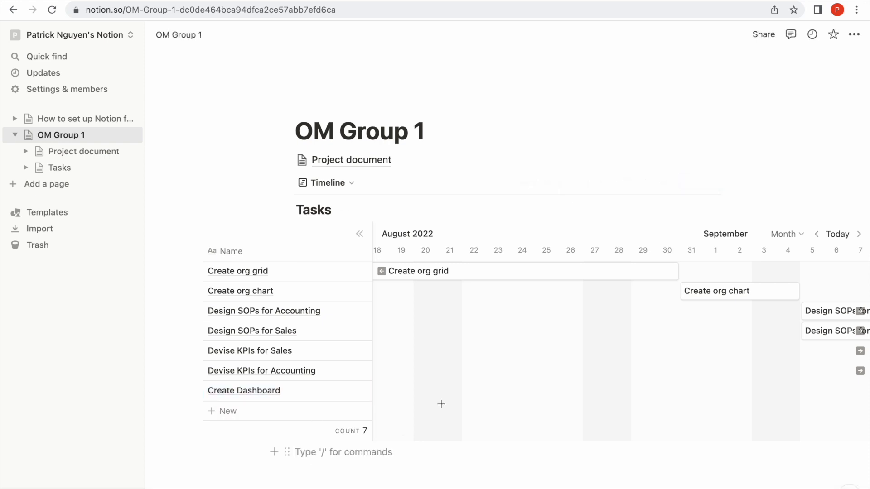
pyautogui.hscroll(10, 487, 388)
pyautogui.hscroll(5, 486, 382)
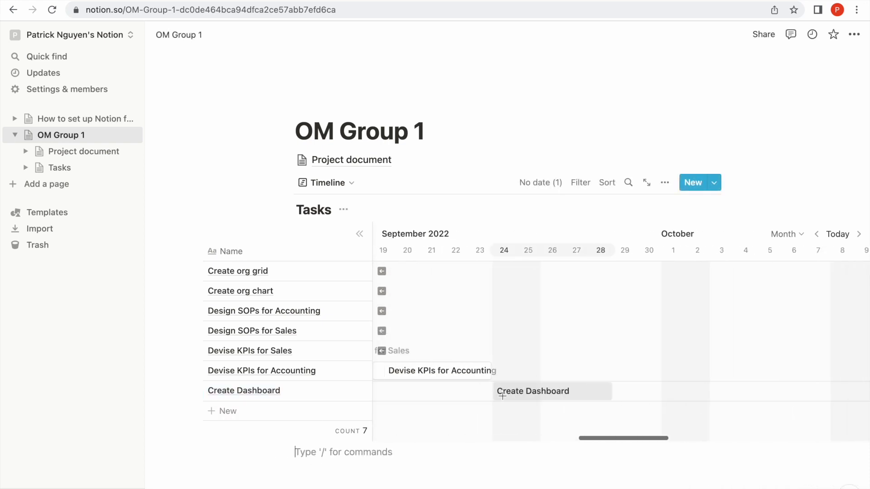
pyautogui.click(556, 397)
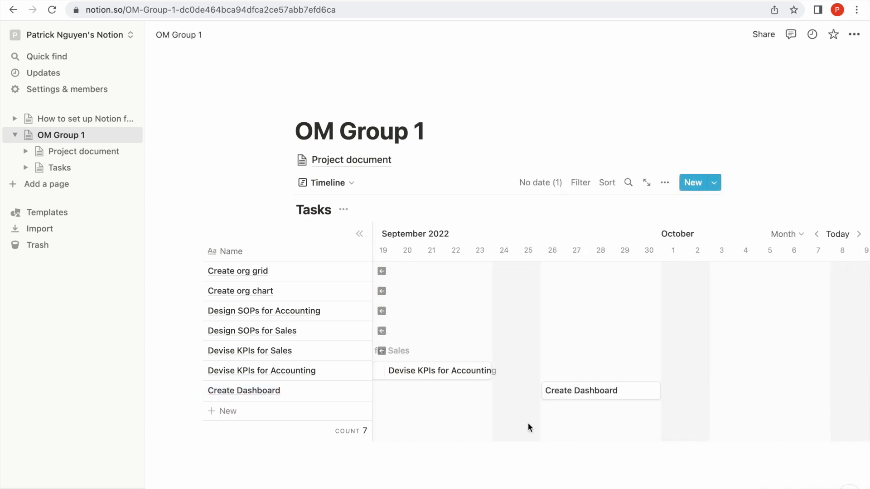
# Step: Review the scheduled bars across the whole Tasks timeline, from "Create org grid" through "Create Dashboard"
pyautogui.hscroll(-10, 485, 406)
pyautogui.hscroll(-10, 485, 401)
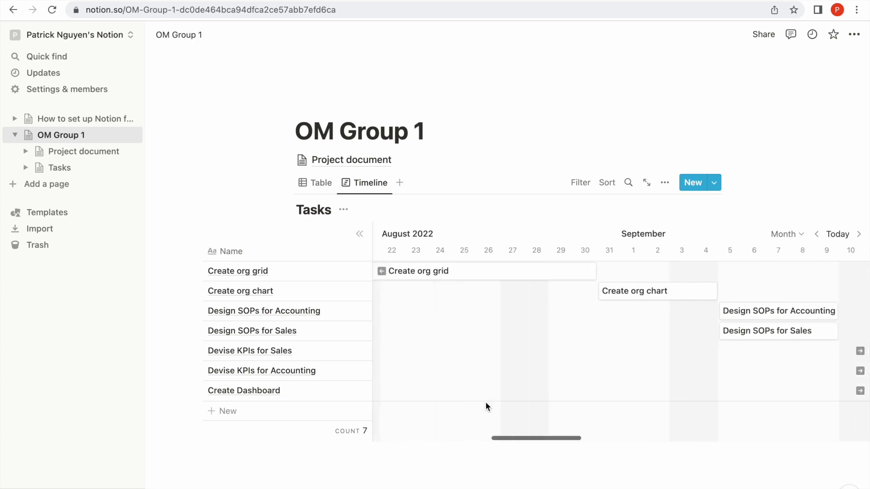
pyautogui.hscroll(-2, 537, 316)
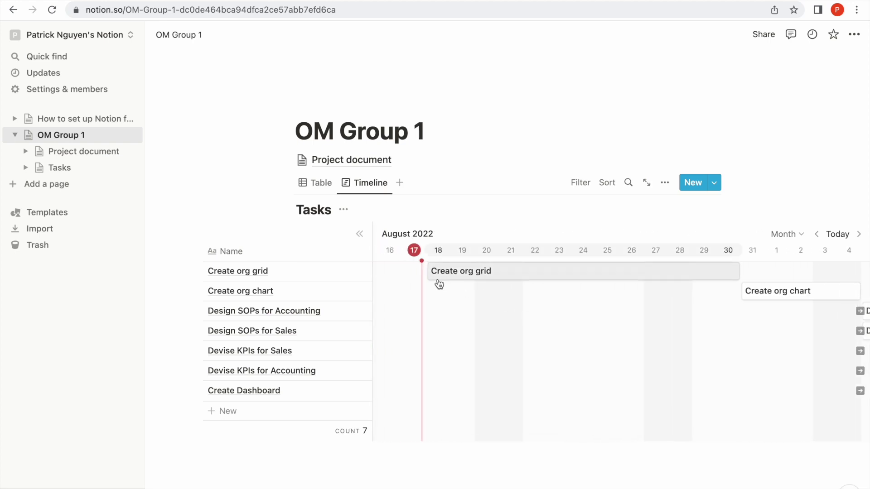
pyautogui.hscroll(2, 523, 342)
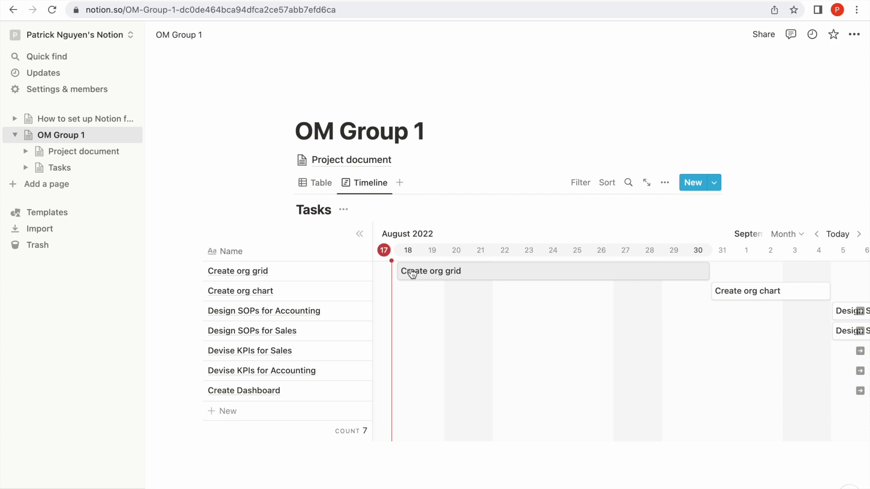
pyautogui.hscroll(15, 437, 308)
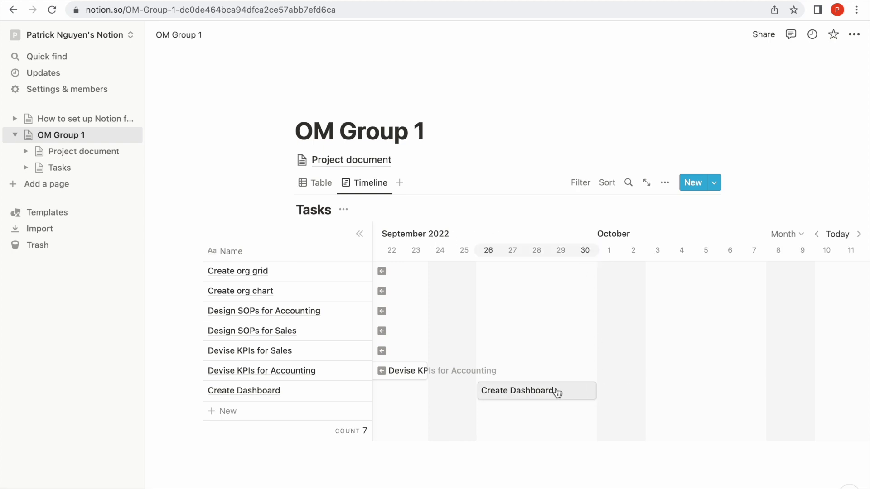
pyautogui.hscroll(-10, 553, 390)
pyautogui.hscroll(-8, 553, 389)
pyautogui.hscroll(6, 553, 389)
pyautogui.hscroll(5, 553, 385)
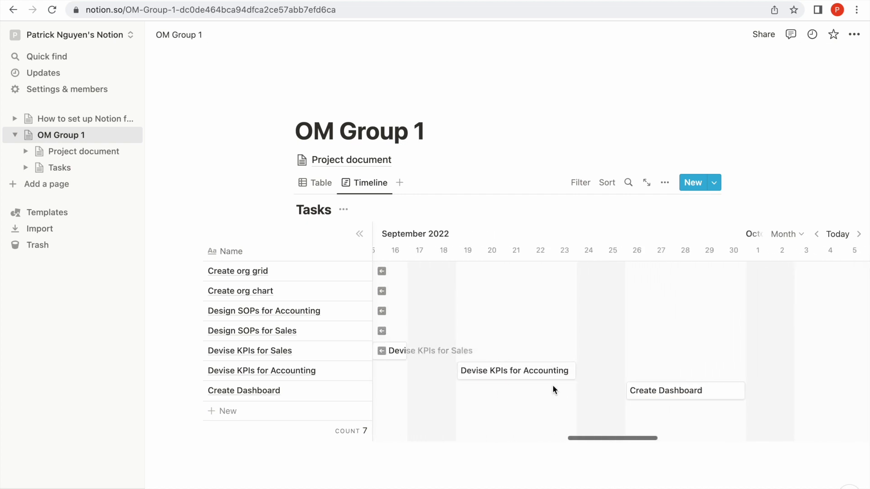
pyautogui.hscroll(-4, 553, 385)
pyautogui.hscroll(-5, 558, 320)
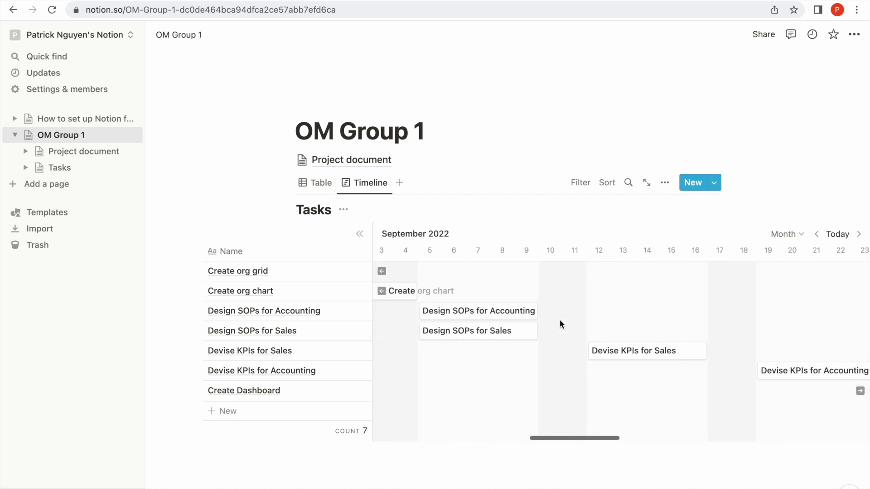
# Step: View the Project document page, then return to OM Group 1 and look over the September part of the Tasks timeline
pyautogui.click(100, 155)
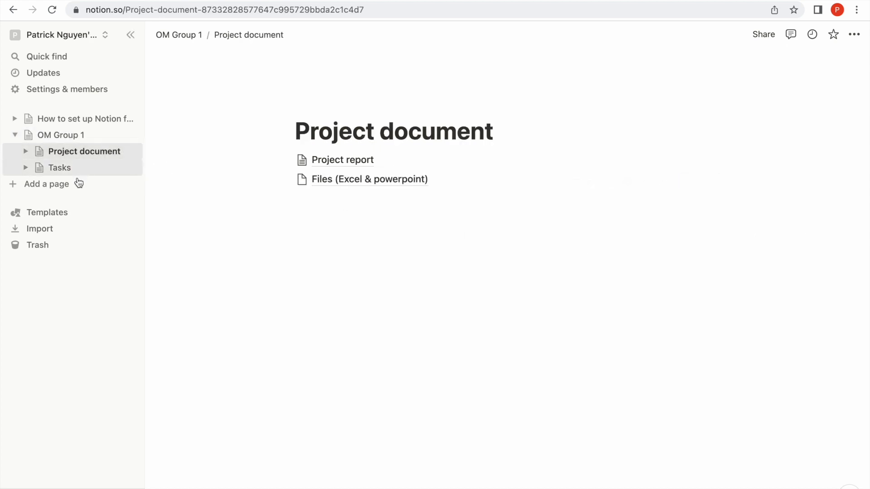
pyautogui.click(74, 119)
pyautogui.click(302, 209)
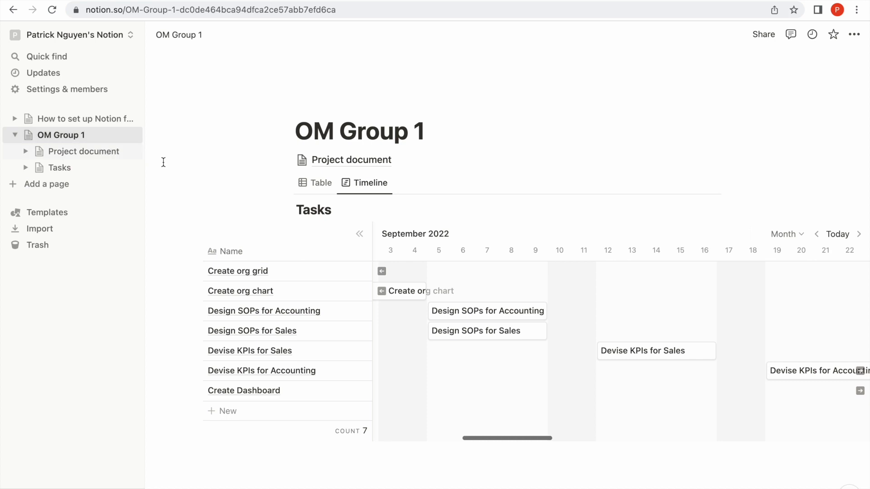
pyautogui.scroll(-2, 511, 320)
pyautogui.hscroll(10, 615, 316)
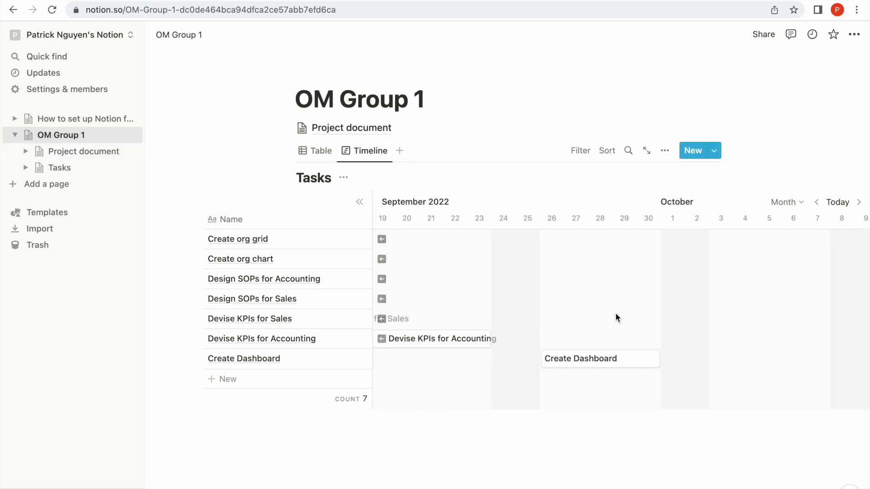
pyautogui.hscroll(-4, 615, 316)
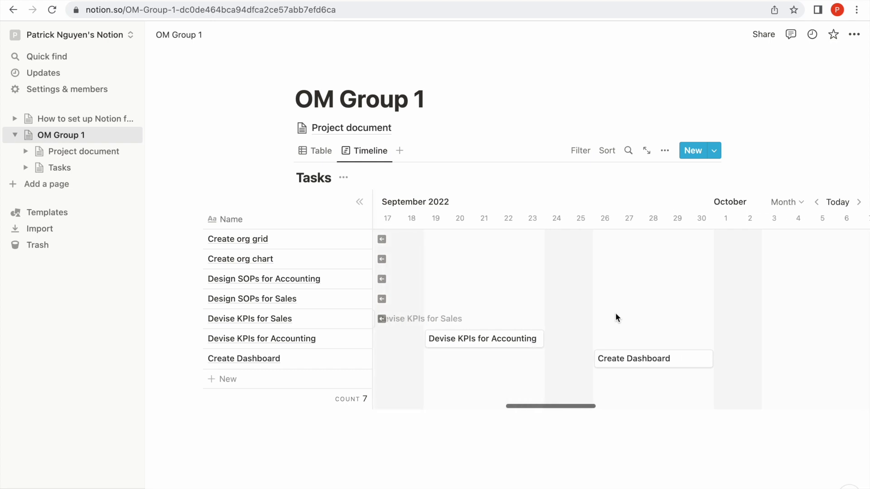
pyautogui.hscroll(-1, 615, 315)
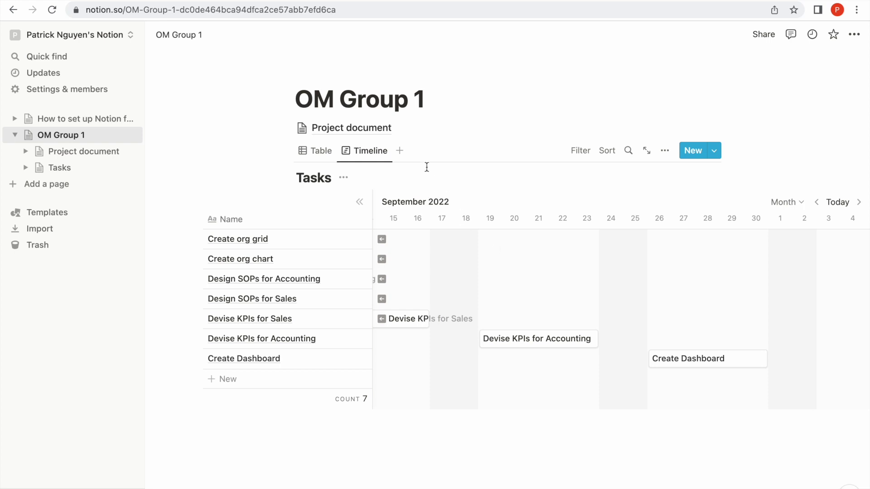
# Step: Add a Board view to the Tasks database, keeping the default grouping by Status
pyautogui.click(400, 150)
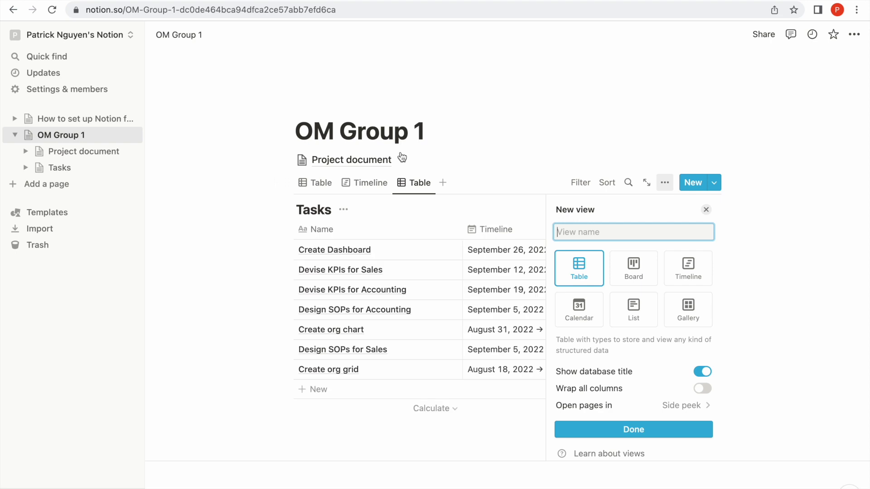
pyautogui.click(644, 275)
pyautogui.scroll(-2, 640, 408)
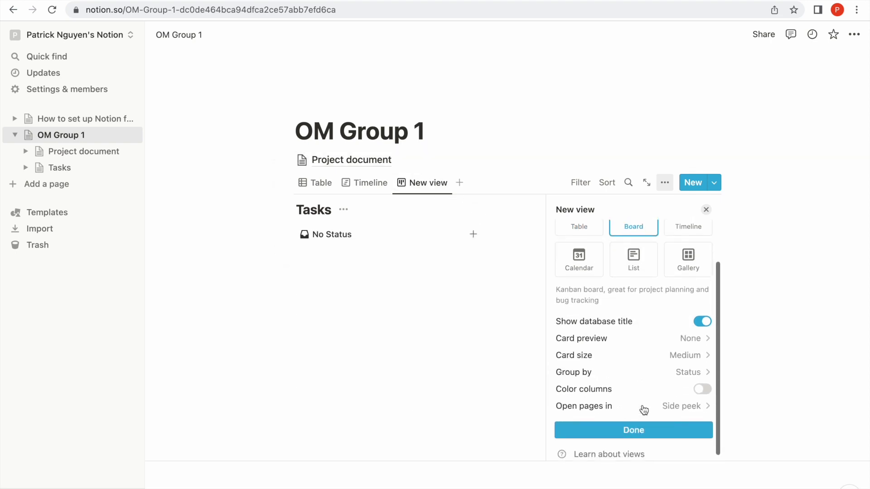
pyautogui.click(638, 426)
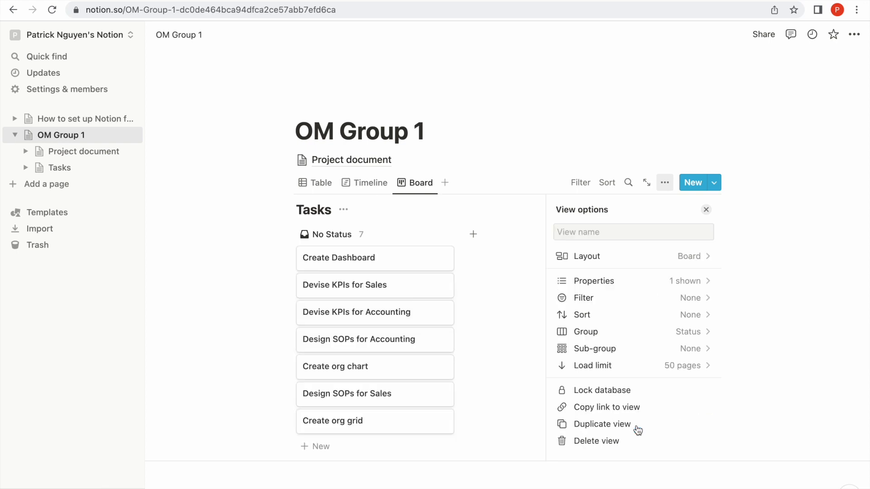
pyautogui.click(706, 211)
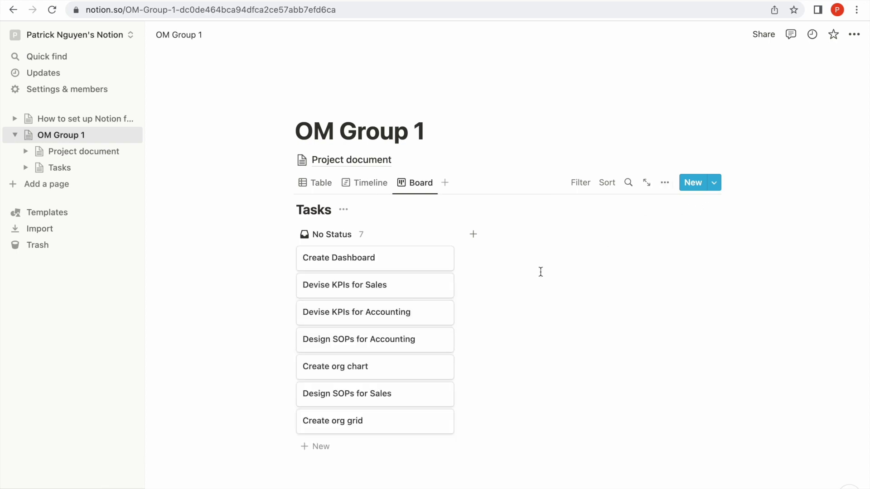
# Step: Add three status groups to the Tasks board named "To-do", "Doing" and "Done"
pyautogui.scroll(-1, 518, 281)
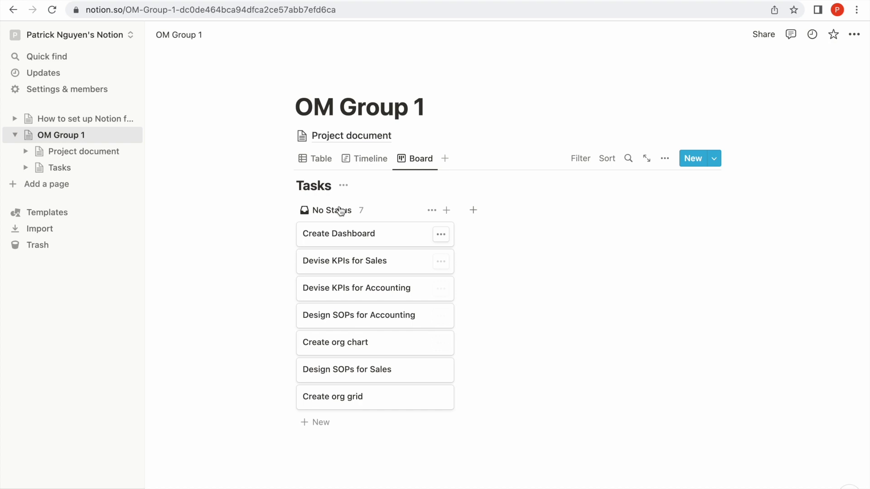
pyautogui.moveTo(338, 209)
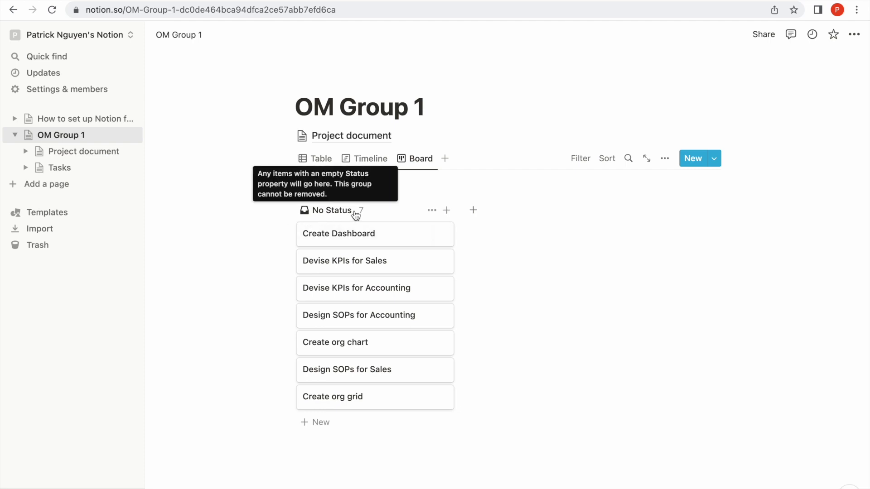
pyautogui.click(473, 210)
pyautogui.write('To-do')
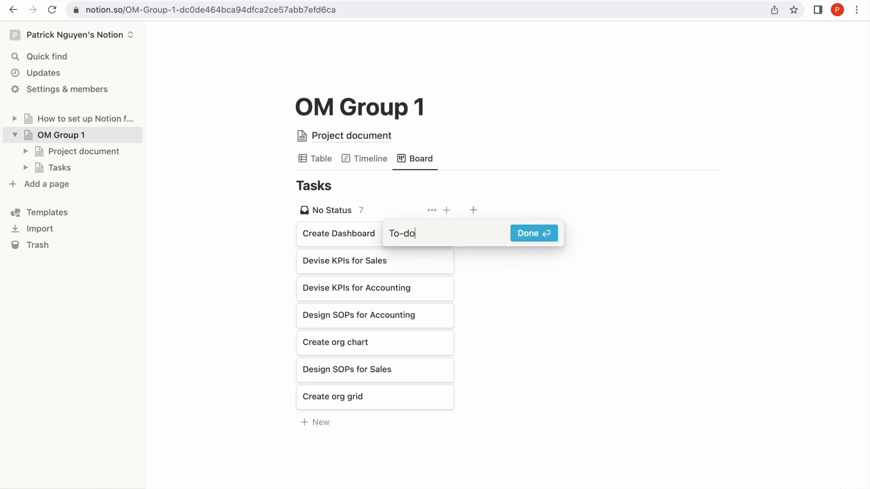
pyautogui.press('Return')
pyautogui.click(643, 209)
pyautogui.write('Doing')
pyautogui.press('Return')
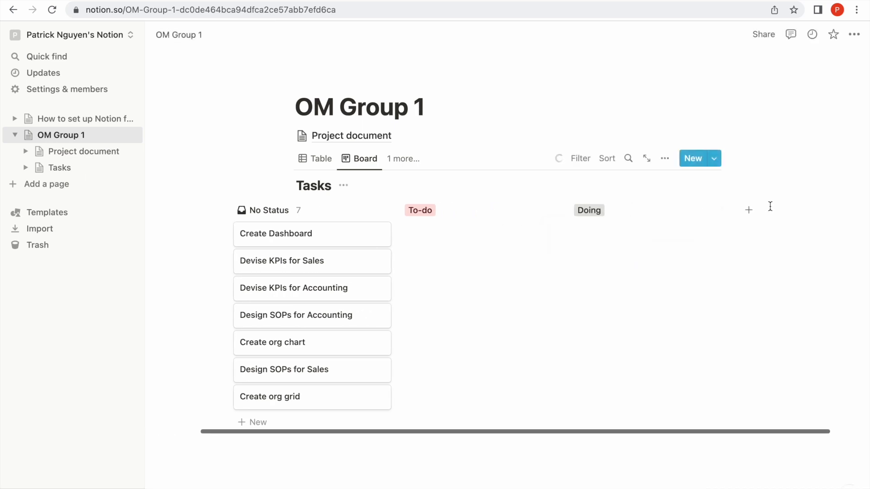
pyautogui.click(749, 209)
pyautogui.write('Done')
pyautogui.press('Return')
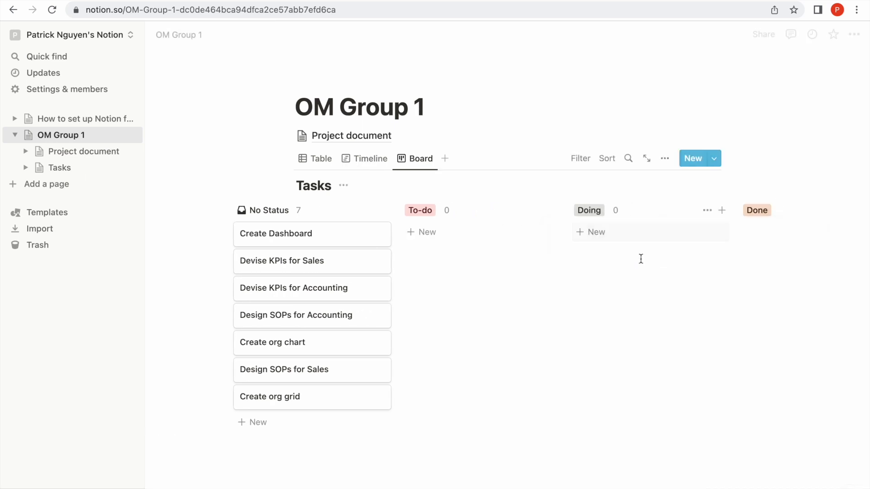
# Step: Select all task cards in the No Status group and move them together into To-do
pyautogui.hscroll(-2, 494, 257)
pyautogui.moveTo(244, 232); pyautogui.dragTo(327, 410)
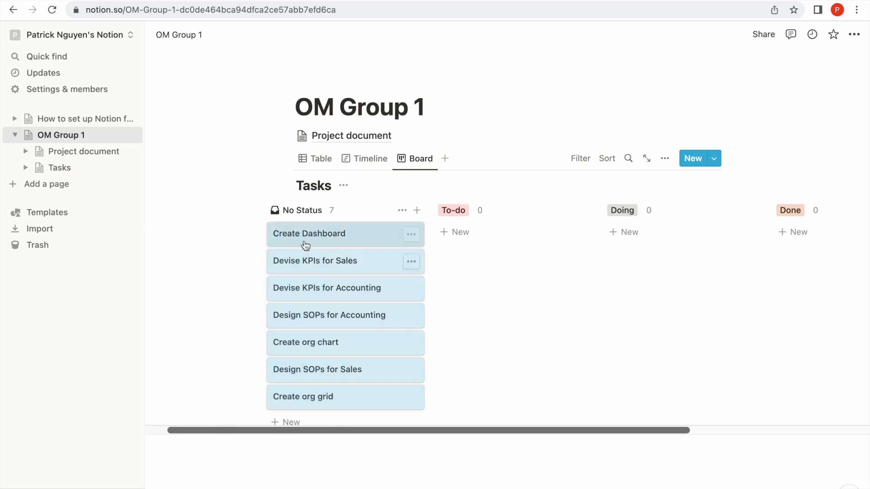
pyautogui.moveTo(305, 244); pyautogui.dragTo(463, 236)
# Step: Hide the empty No Status group from the Tasks board and clear the card selection
pyautogui.click(400, 210)
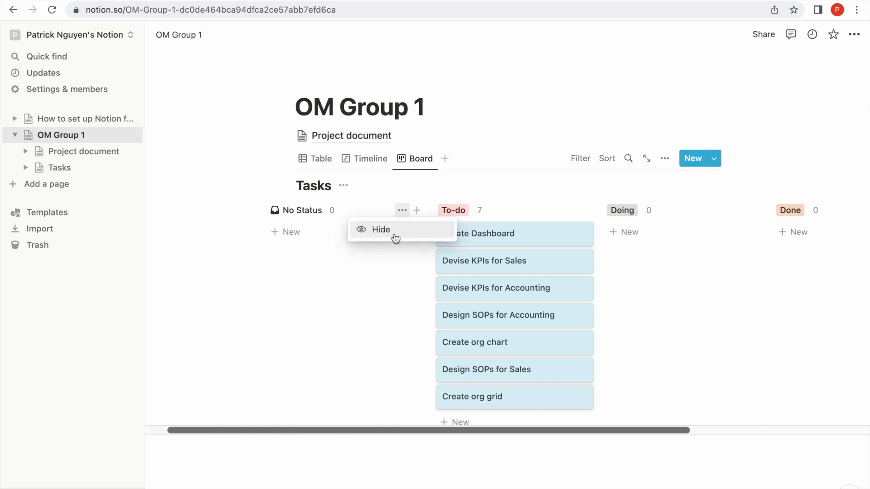
pyautogui.click(396, 235)
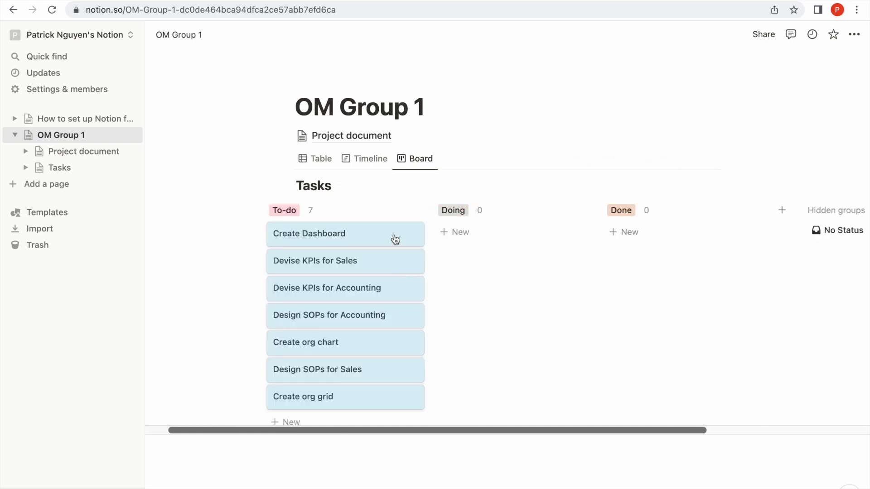
pyautogui.click(264, 245)
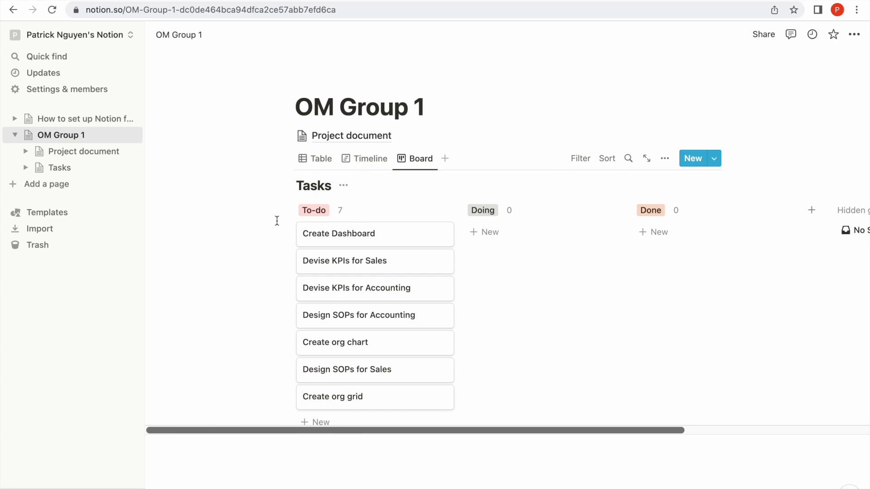
# Step: Open the "Create Dashboard" card from the To-do group as a full page
pyautogui.hscroll(4, 277, 220)
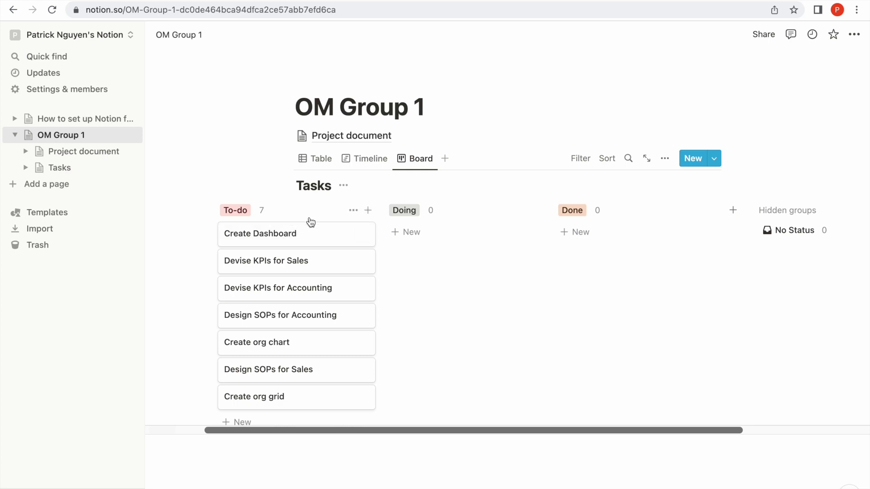
pyautogui.click(305, 236)
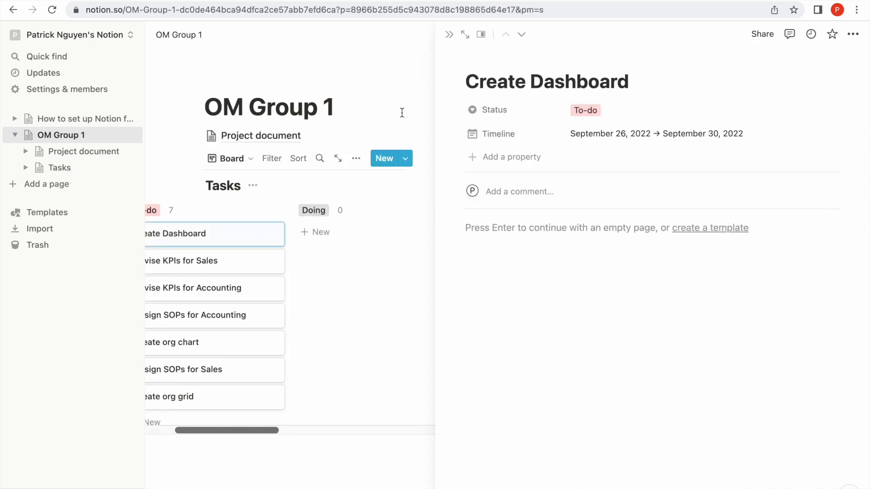
pyautogui.click(465, 35)
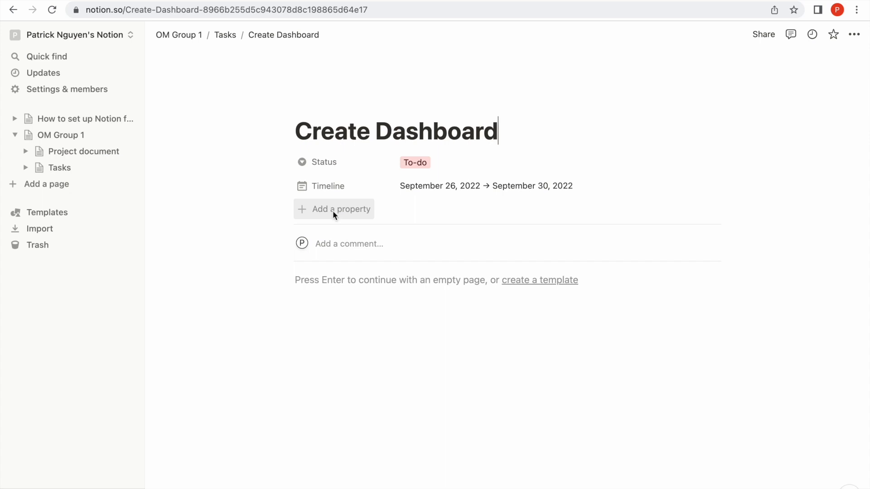
# Step: Add a text property named "Person in charge" to the Create Dashboard page and fill in the responsible person's name
pyautogui.click(332, 210)
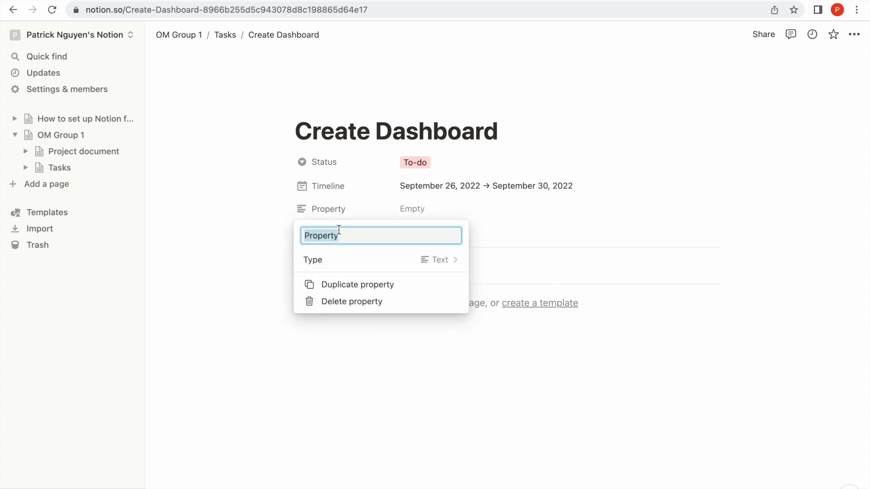
pyautogui.write('Person in charge')
pyautogui.click(389, 377)
pyautogui.click(423, 209)
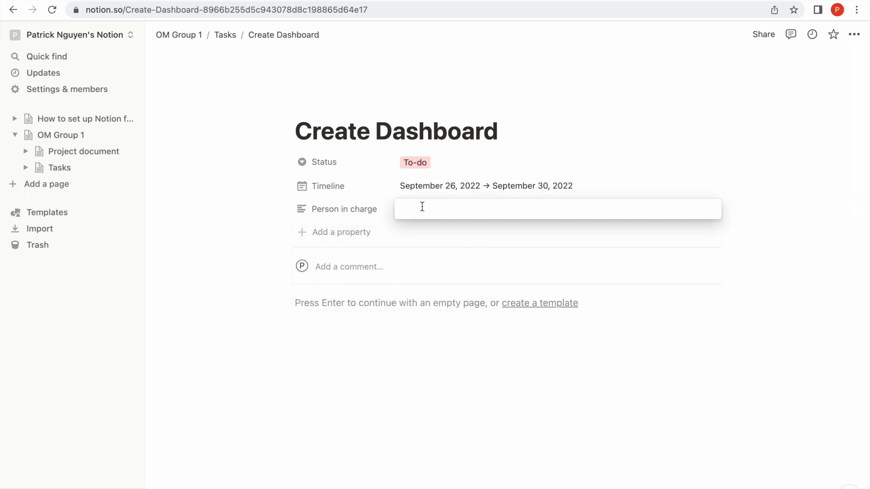
pyautogui.write('Patri')
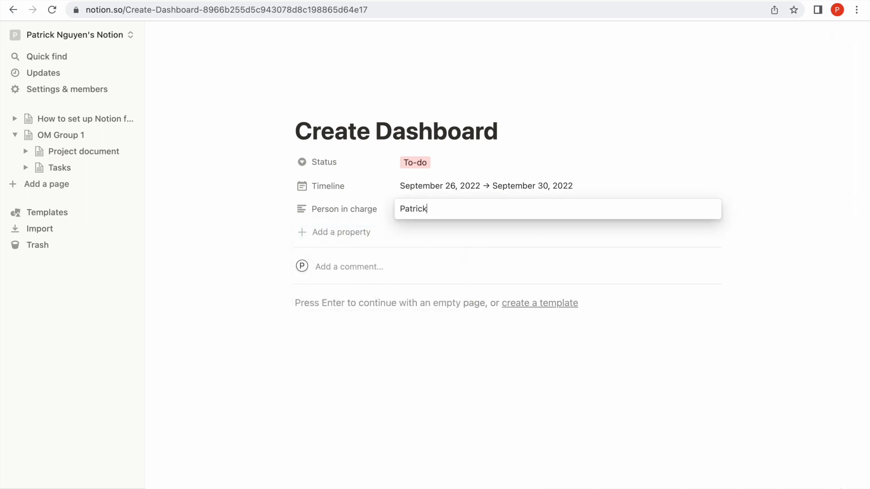
pyautogui.write('ck')
pyautogui.press('Return')
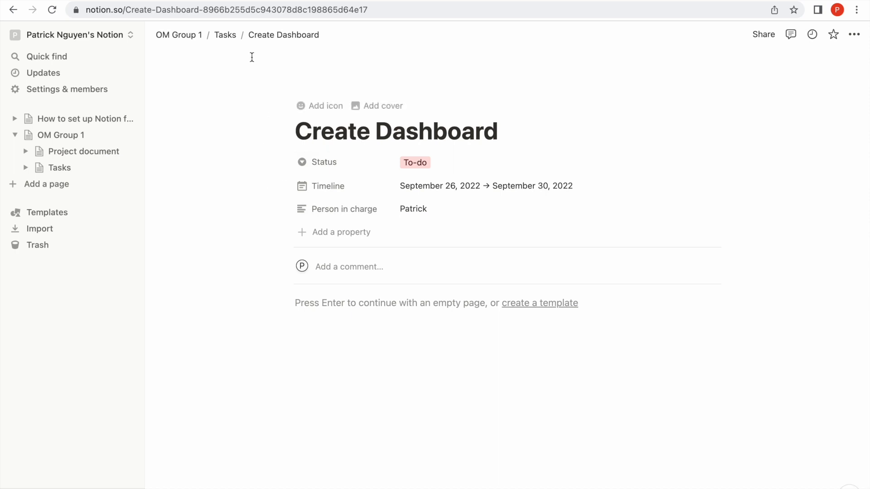
# Step: Return to the Tasks board and show the Person in charge property on its cards
pyautogui.click(224, 36)
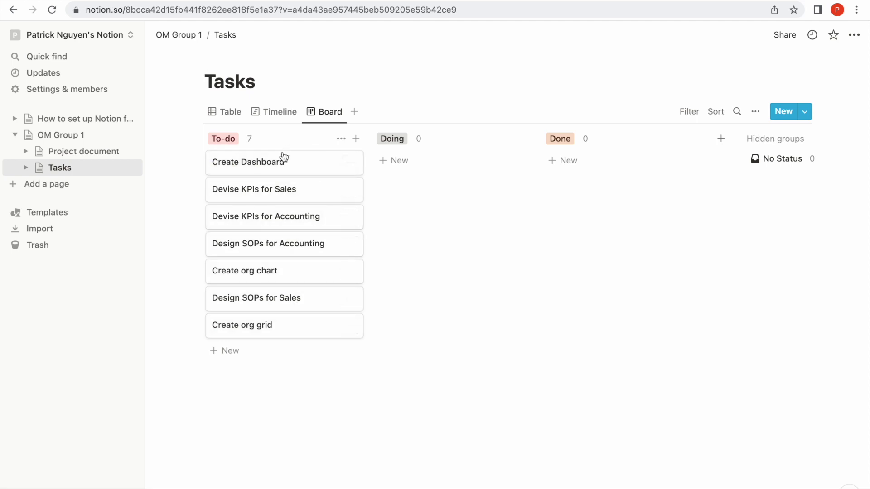
pyautogui.click(755, 114)
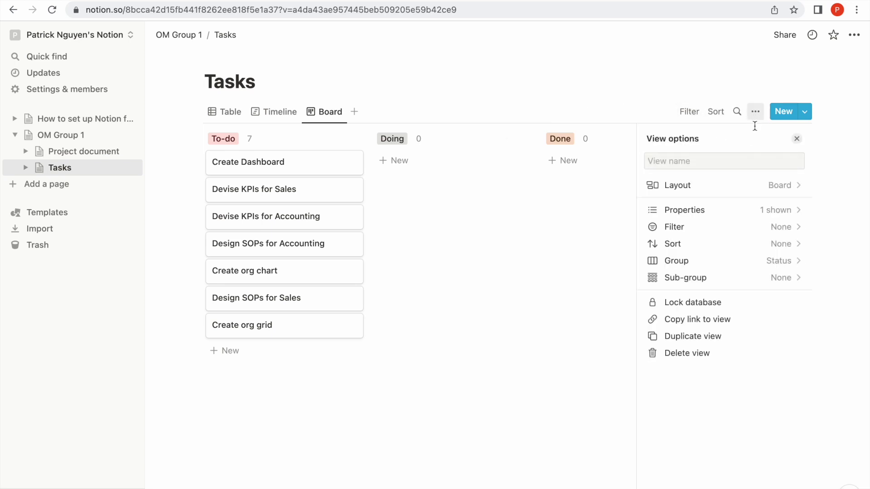
pyautogui.click(736, 213)
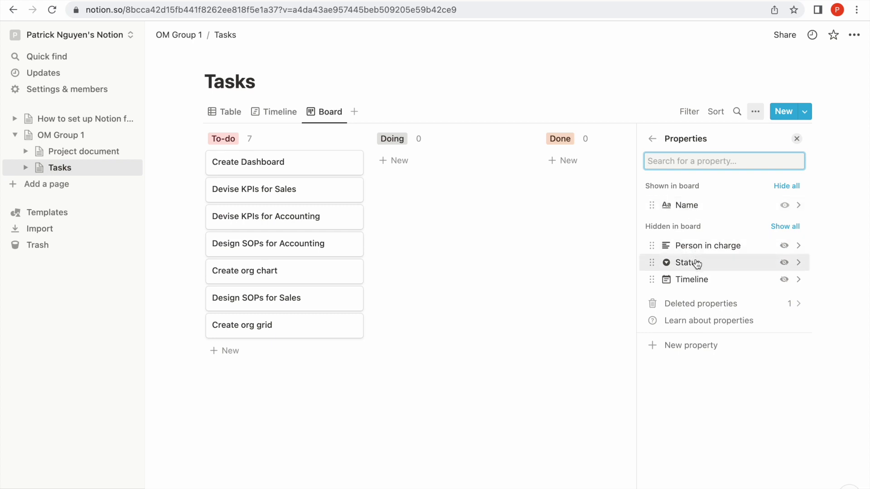
pyautogui.moveTo(705, 253); pyautogui.dragTo(707, 226)
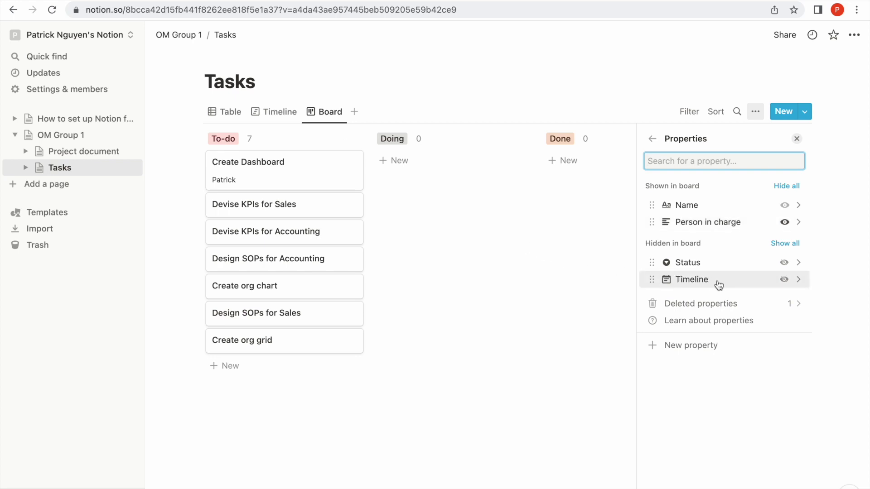
# Step: Try showing the Timeline property on the board cards and hide it again
pyautogui.moveTo(716, 283); pyautogui.dragTo(713, 242)
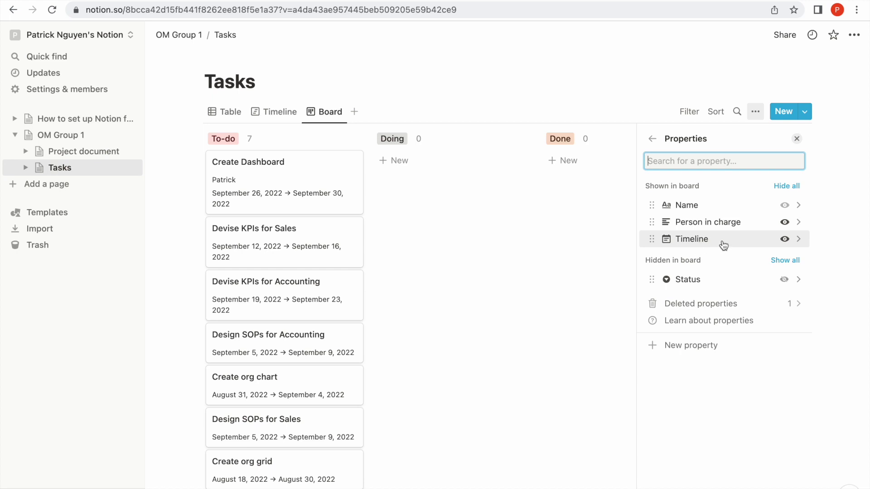
pyautogui.moveTo(729, 240); pyautogui.dragTo(728, 265)
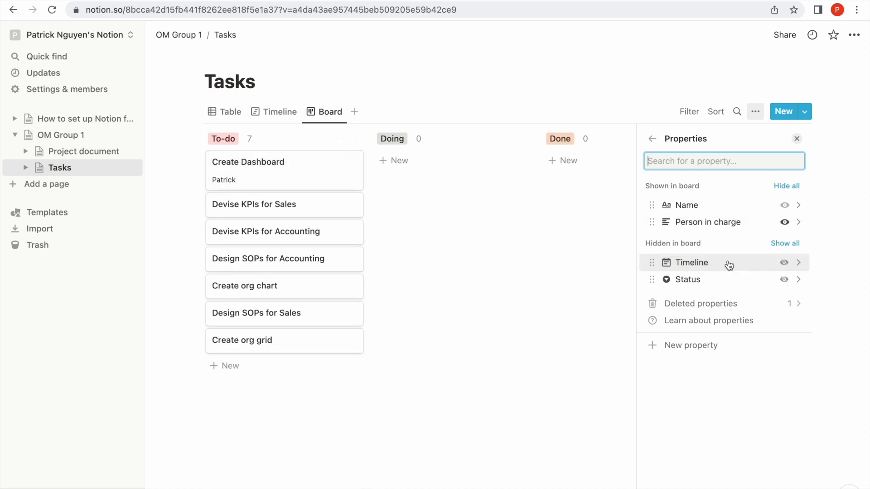
pyautogui.click(267, 112)
pyautogui.click(329, 114)
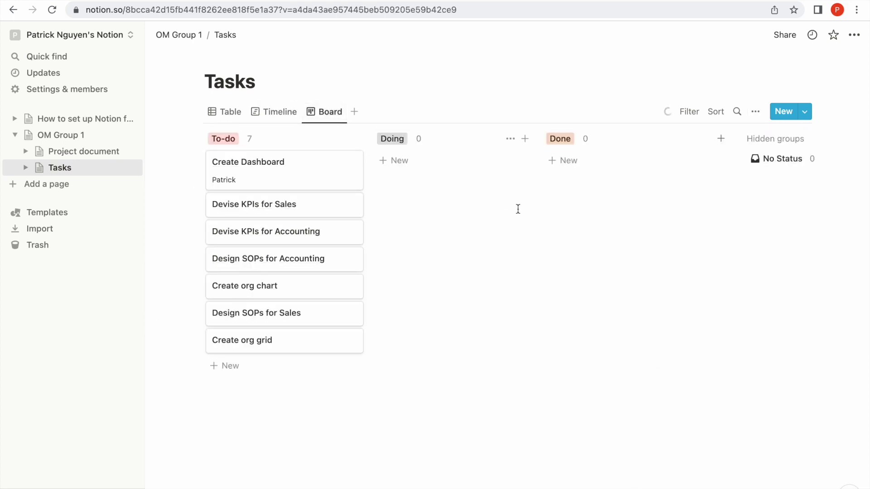
# Step: Fill in the responsible person's name as Person in charge of the "Devise KPIs for Sales" task
pyautogui.click(291, 204)
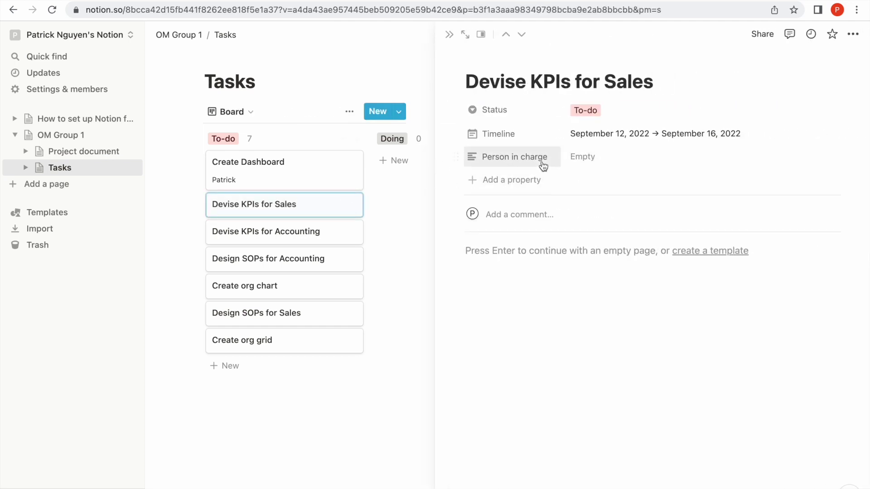
pyautogui.click(582, 156)
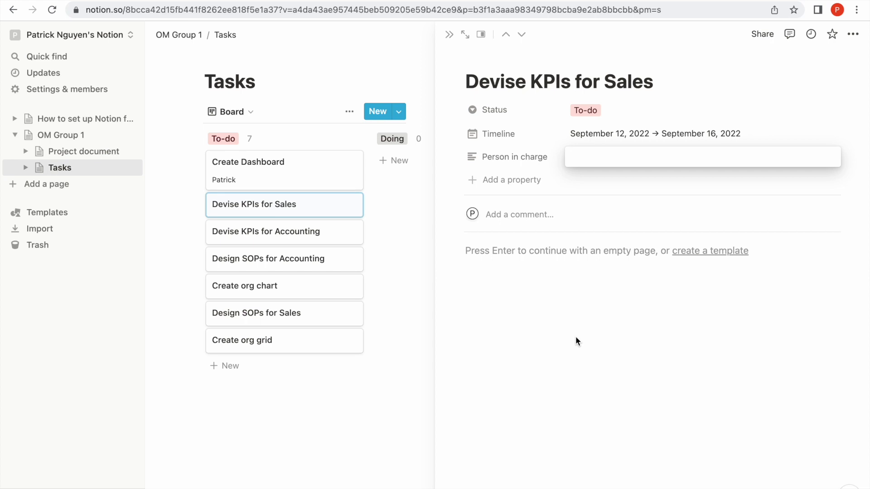
pyautogui.write('Alice')
pyautogui.press('Return')
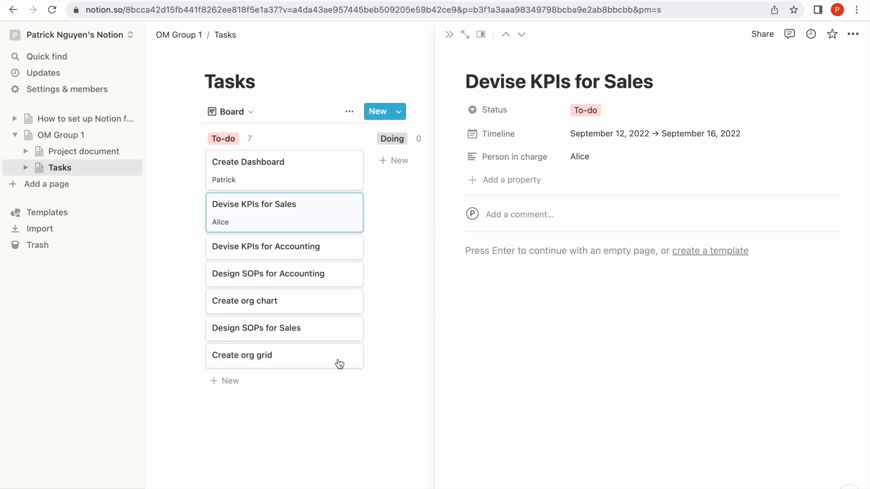
# Step: Fill in the responsible person's name as Person in charge of "Devise KPIs for Accounting" and close the card
pyautogui.click(237, 252)
pyautogui.click(610, 158)
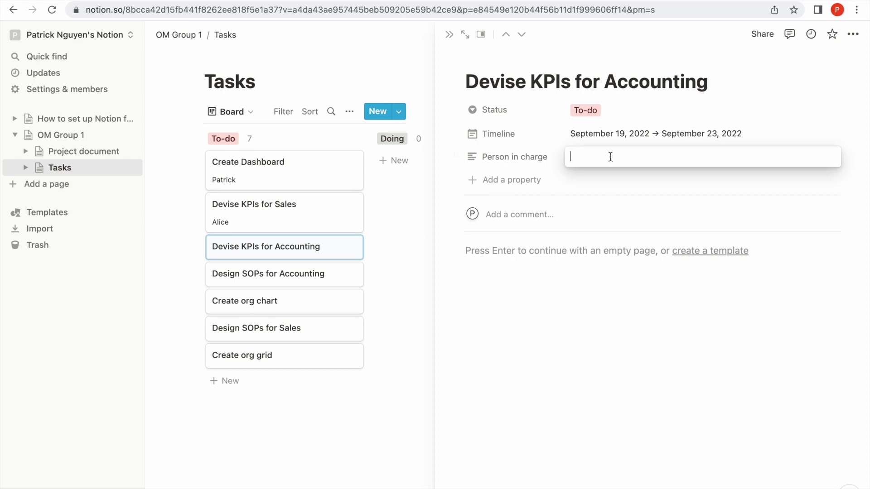
pyautogui.write('Tom')
pyautogui.press('Return')
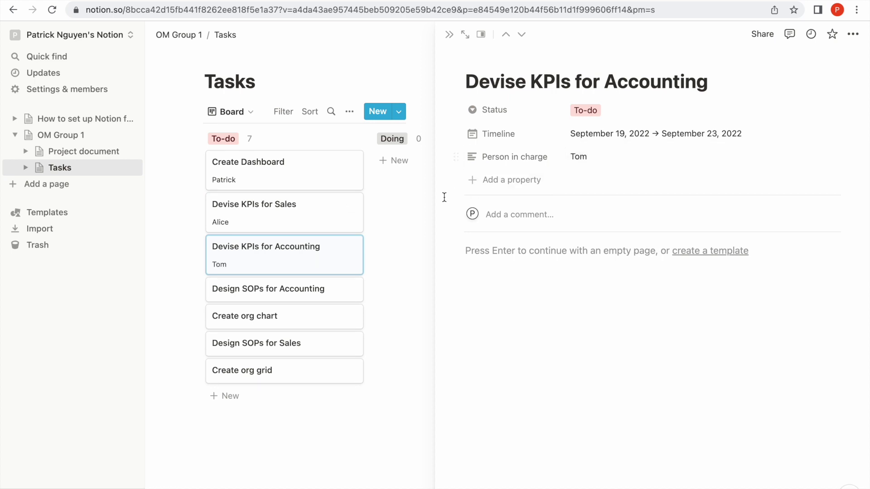
pyautogui.click(420, 211)
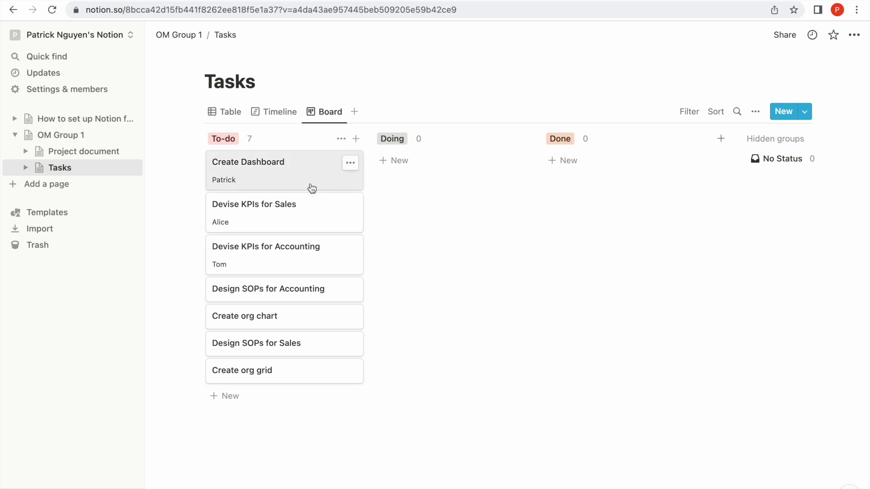
# Step: Examine the Tasks timeline back to mid-August 2022 to see which task is scheduled first, comparing it with the board
pyautogui.click(277, 113)
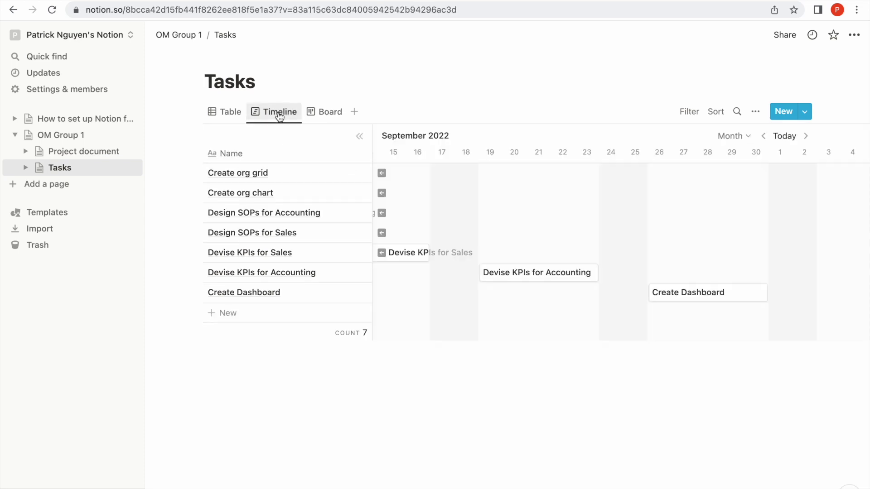
pyautogui.hscroll(-5, 469, 223)
pyautogui.hscroll(-10, 470, 223)
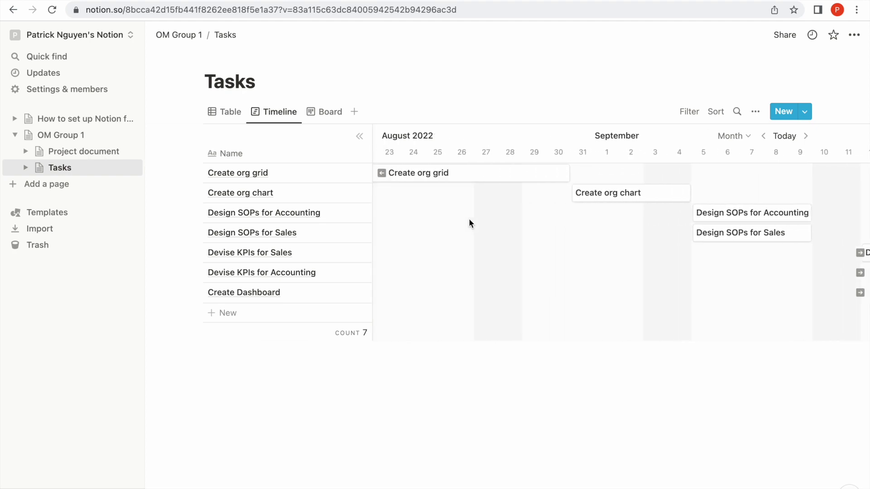
pyautogui.hscroll(-3, 468, 218)
pyautogui.hscroll(1, 469, 219)
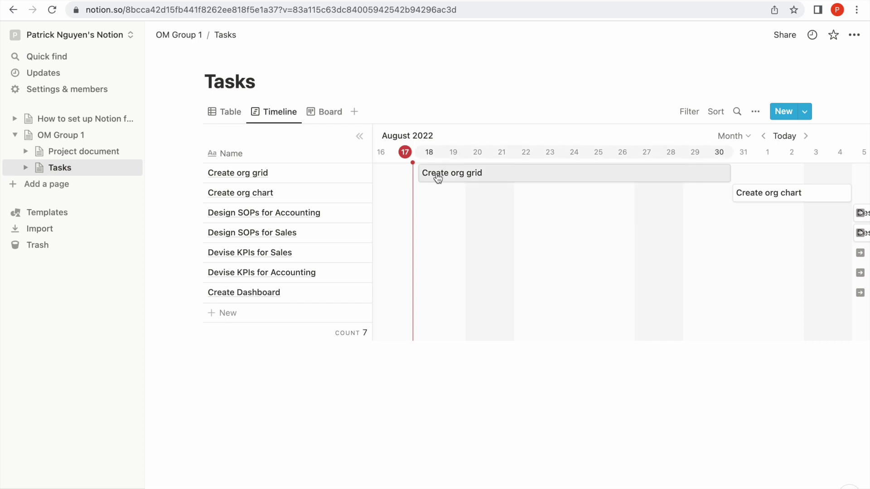
pyautogui.click(337, 120)
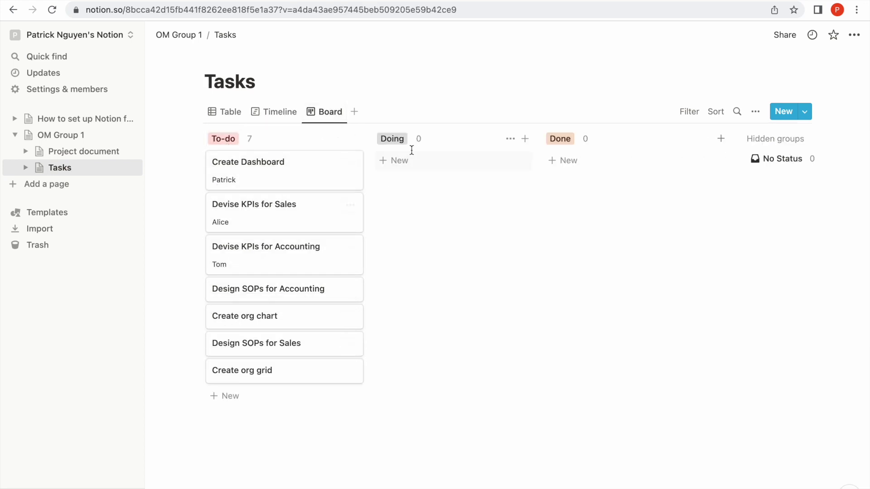
pyautogui.click(281, 120)
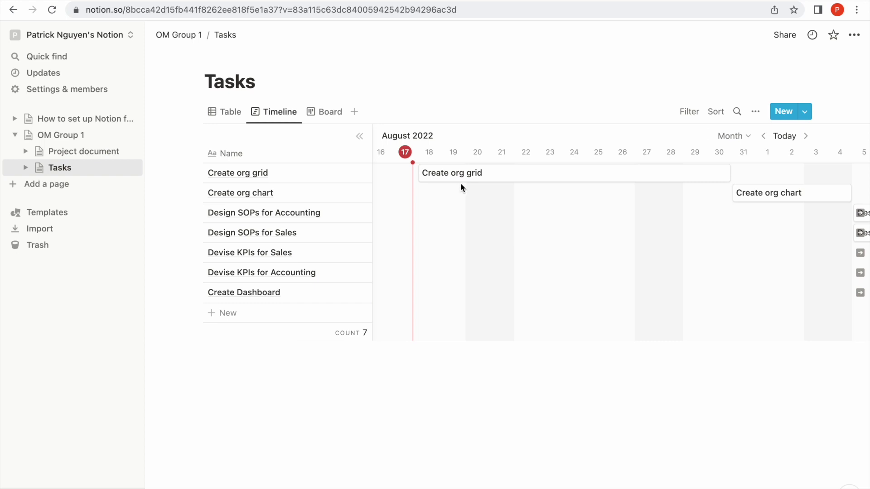
# Step: Move the "Create org grid" card from To-do to Doing on the board and fill in its Person in charge
pyautogui.click(333, 112)
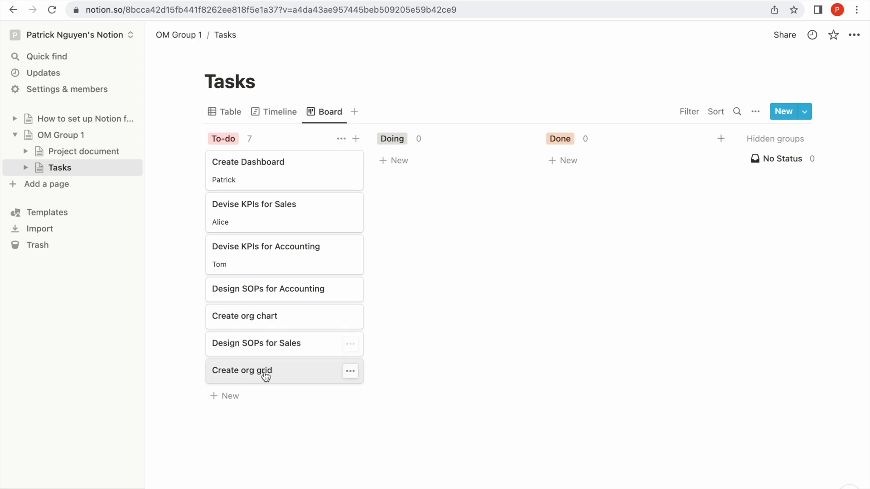
pyautogui.moveTo(265, 377); pyautogui.dragTo(429, 163)
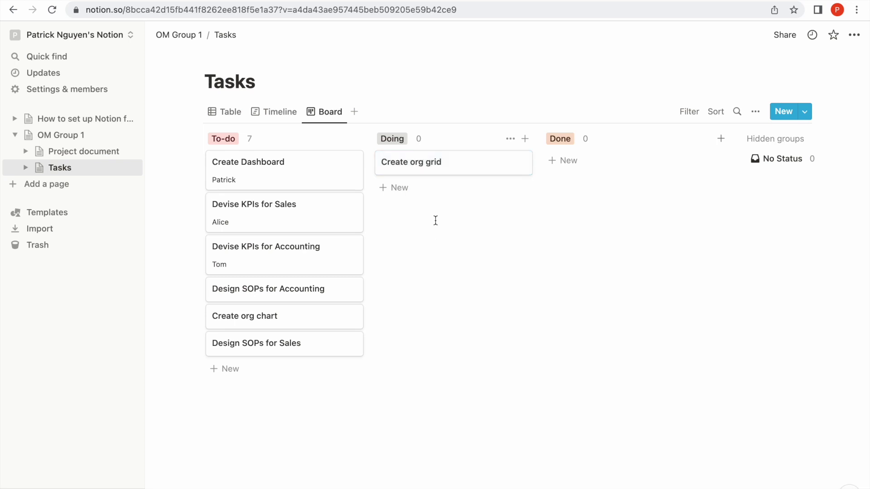
pyautogui.click(449, 170)
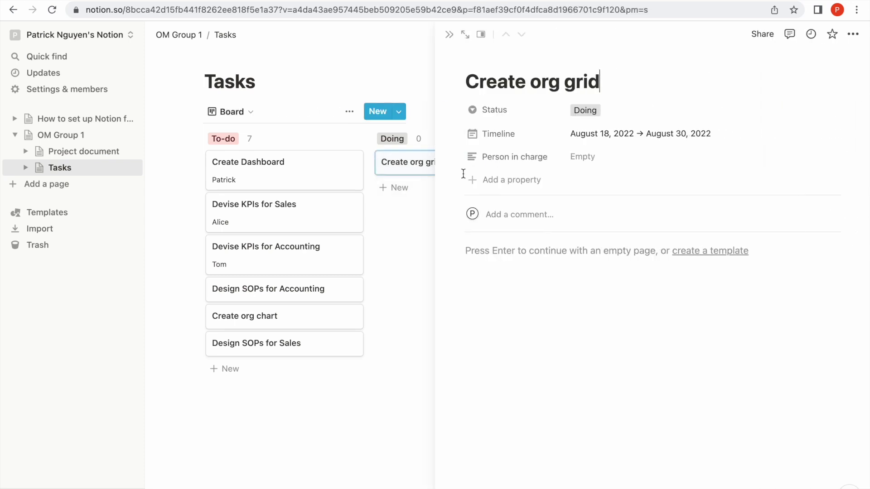
pyautogui.click(596, 158)
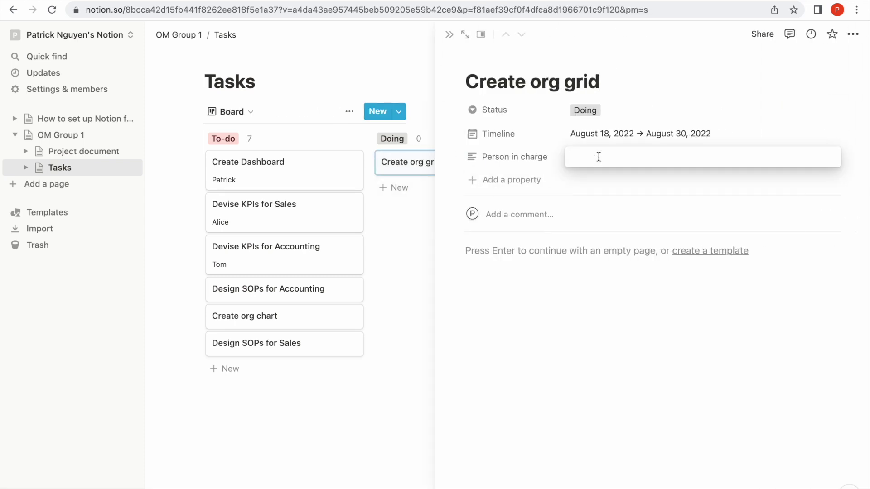
pyautogui.write('Timmy')
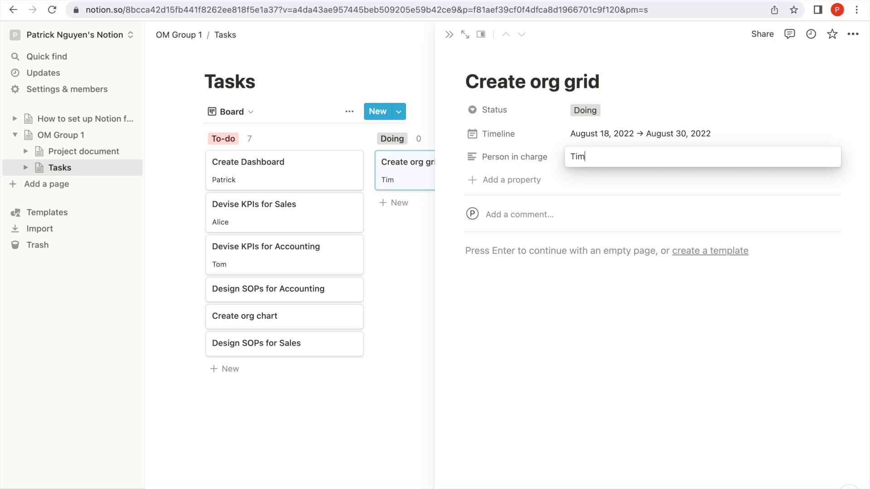
pyautogui.press('Return')
pyautogui.click(396, 260)
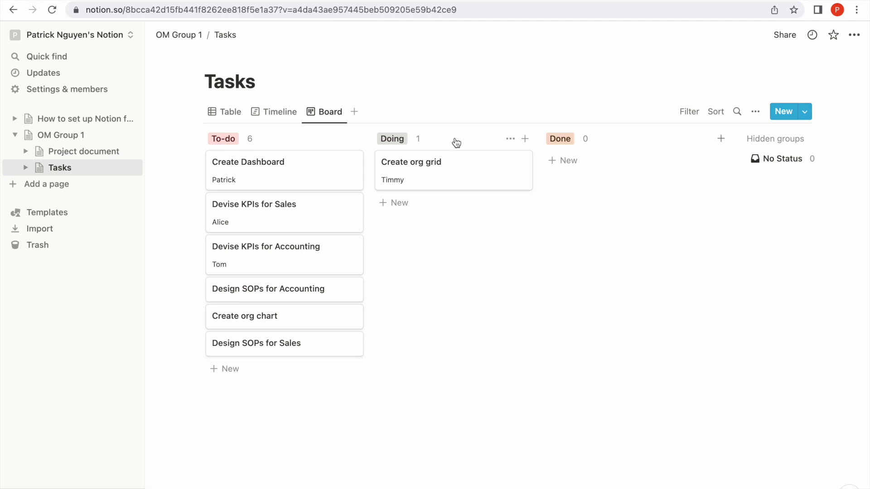
# Step: Post the comment "Shall we meet with the CEO on Friday?" on the Create org grid card
pyautogui.click(454, 177)
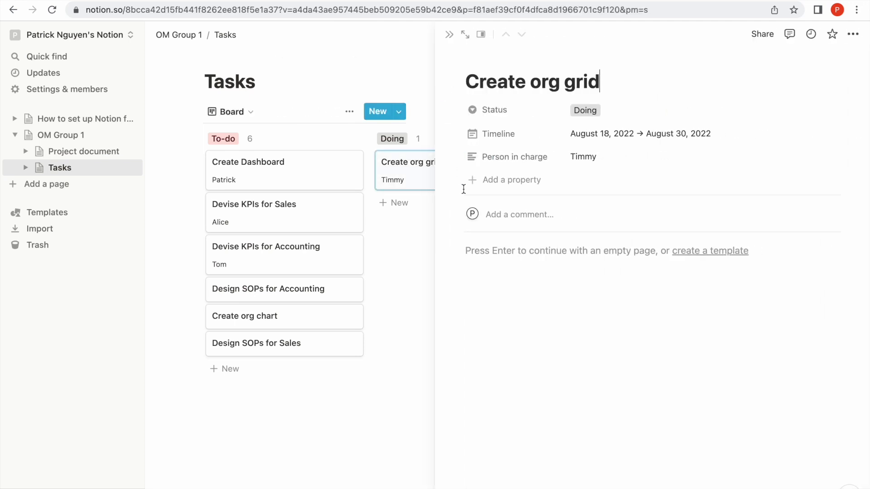
pyautogui.click(482, 251)
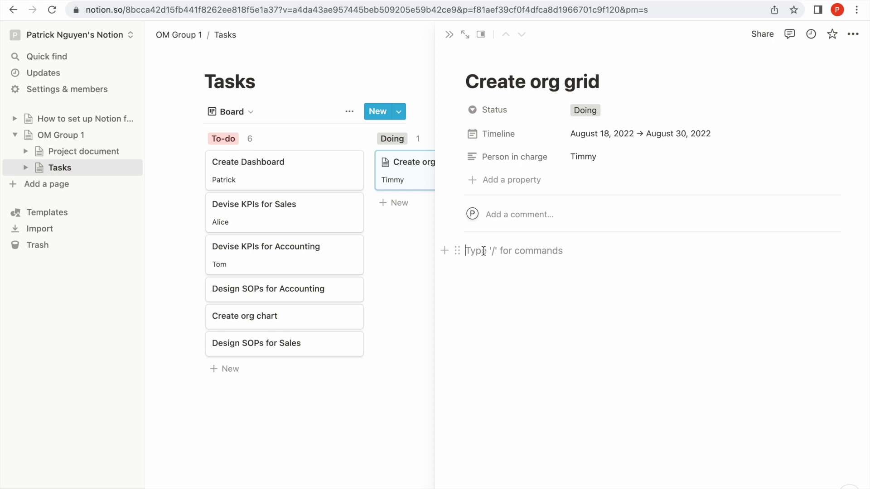
pyautogui.click(526, 217)
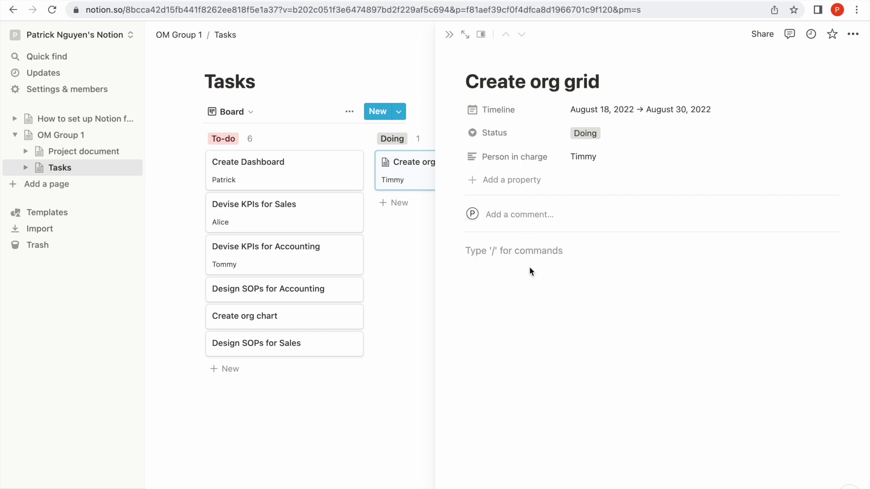
pyautogui.click(511, 215)
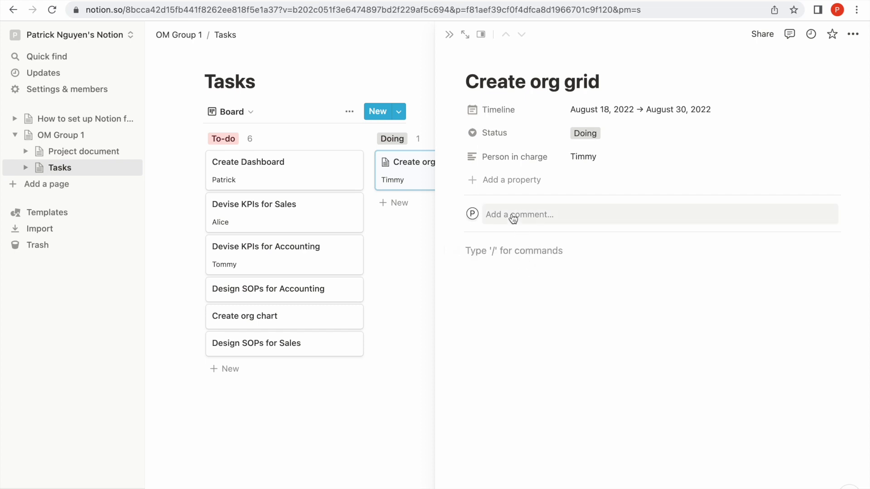
pyautogui.write('Shall we meet with t')
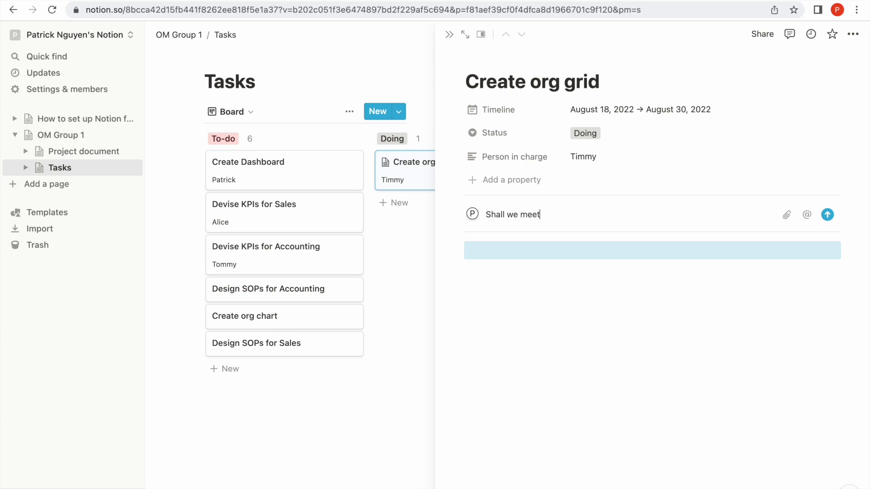
pyautogui.write('EO on Friday')
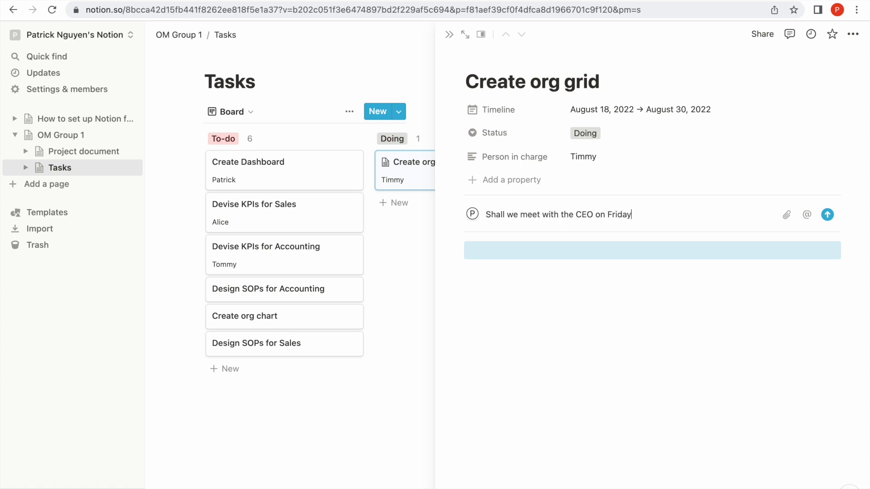
pyautogui.press('BackSpace')
pyautogui.write('?')
pyautogui.press('Return')
pyautogui.click(505, 290)
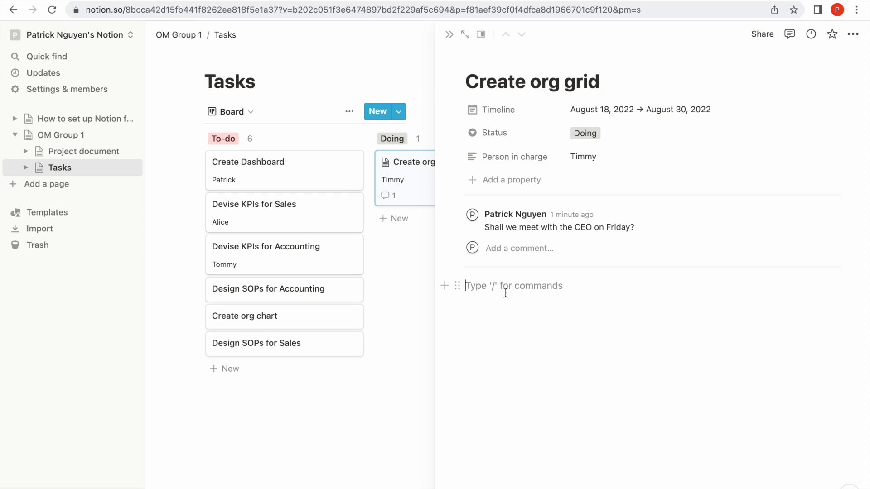
# Step: Insert a simple table in the Create org grid card and enlarge it to four columns and five rows
pyautogui.write('/')
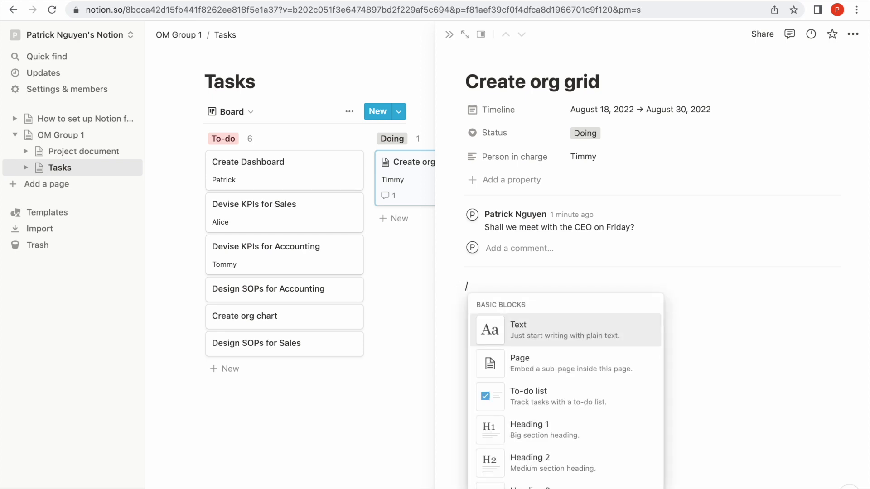
pyautogui.write('table')
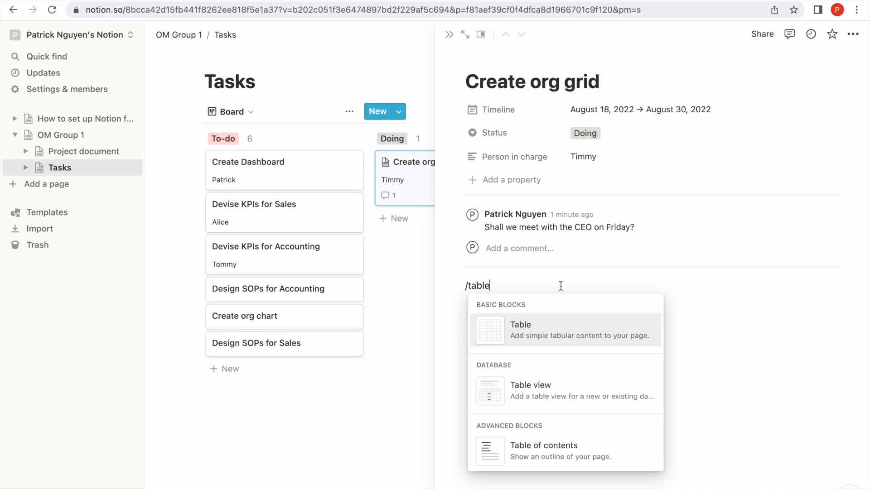
pyautogui.moveTo(538, 326)
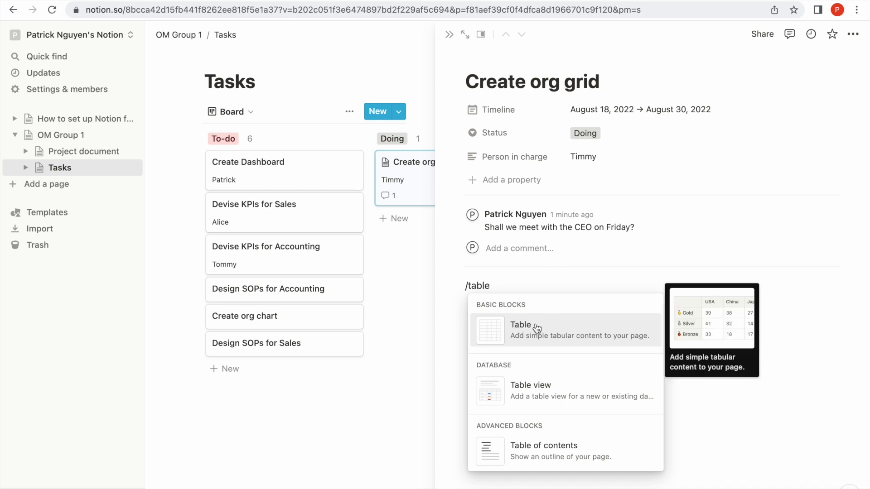
pyautogui.click(588, 336)
pyautogui.click(615, 311)
pyautogui.click(687, 311)
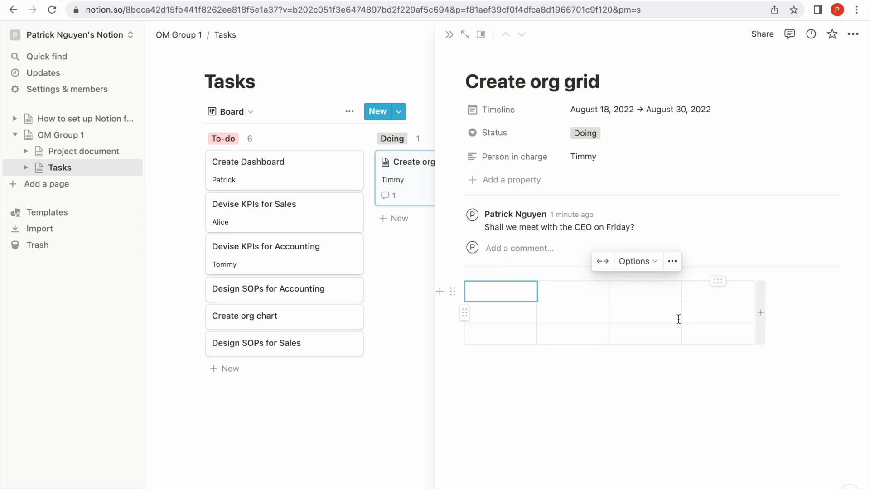
pyautogui.click(607, 353)
pyautogui.click(596, 375)
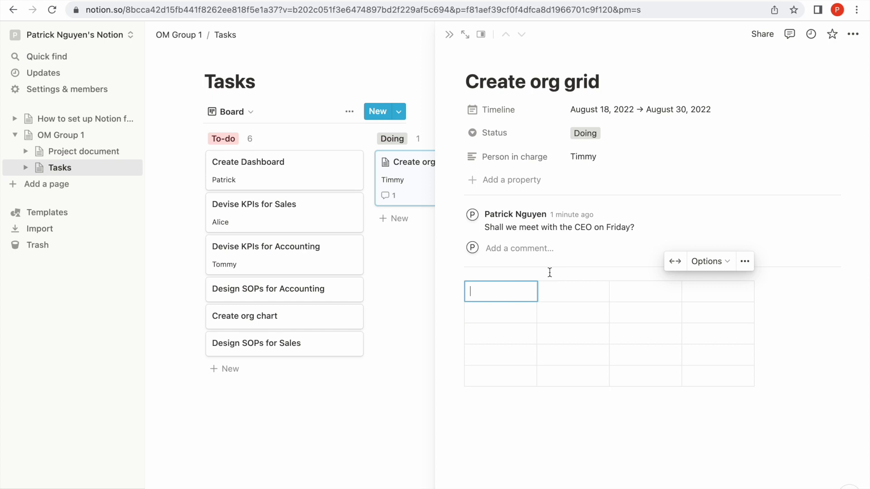
# Step: Fill the table's first column with Departments, Roles, KPIs and Person in charge, and delete the empty last row
pyautogui.write('Departments')
pyautogui.press('Return')
pyautogui.write('Roles')
pyautogui.press('Return')
pyautogui.write('KPIs')
pyautogui.press('Return')
pyautogui.write('Person')
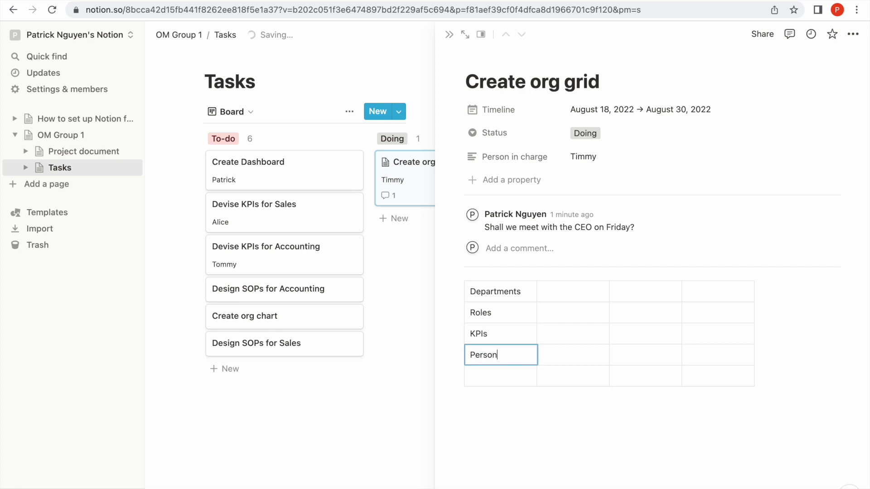
pyautogui.write(' in charge')
pyautogui.press('Return')
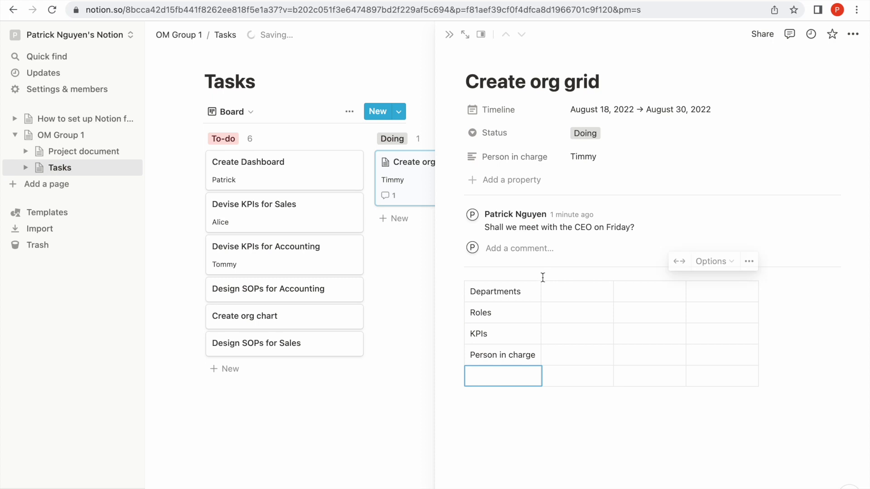
pyautogui.click(463, 379)
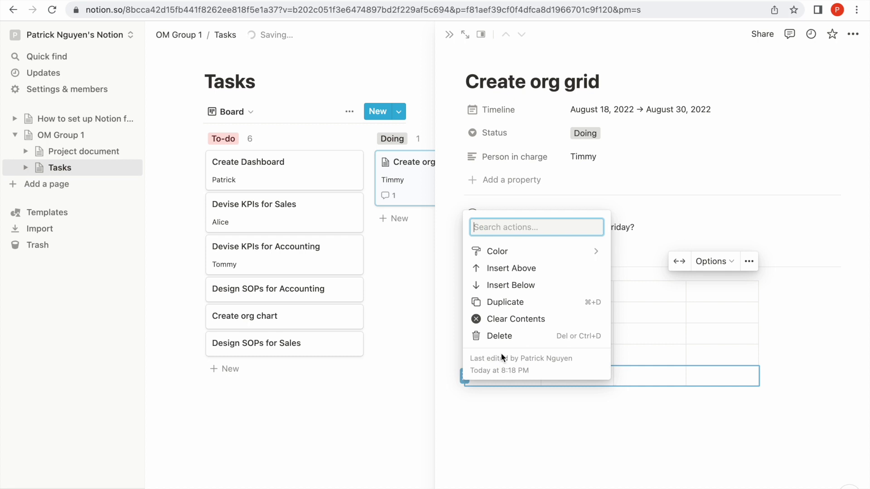
pyautogui.click(501, 335)
# Step: Fill the Departments row with Sales, Marketing and Finance, and leave the table by placing the cursor on the line below it
pyautogui.click(577, 294)
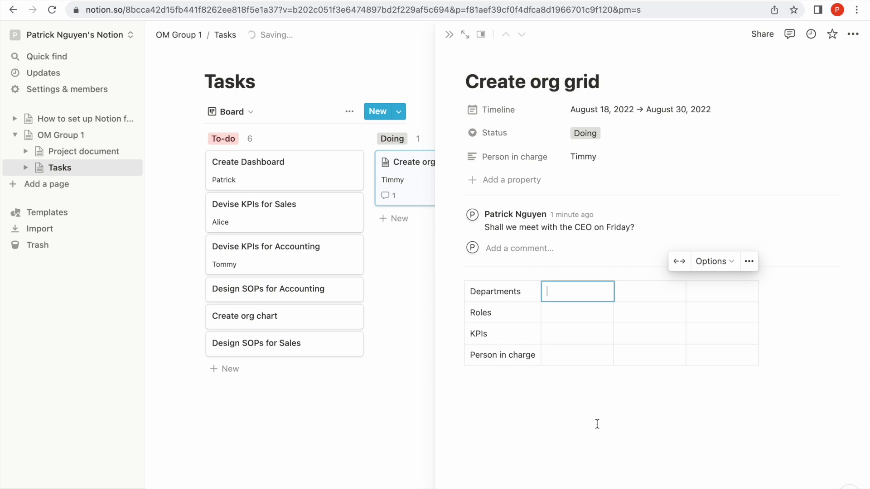
pyautogui.write('Sales')
pyautogui.press('Tab')
pyautogui.write('Marketing')
pyautogui.press('Tab')
pyautogui.write('Finance')
pyautogui.press('Return')
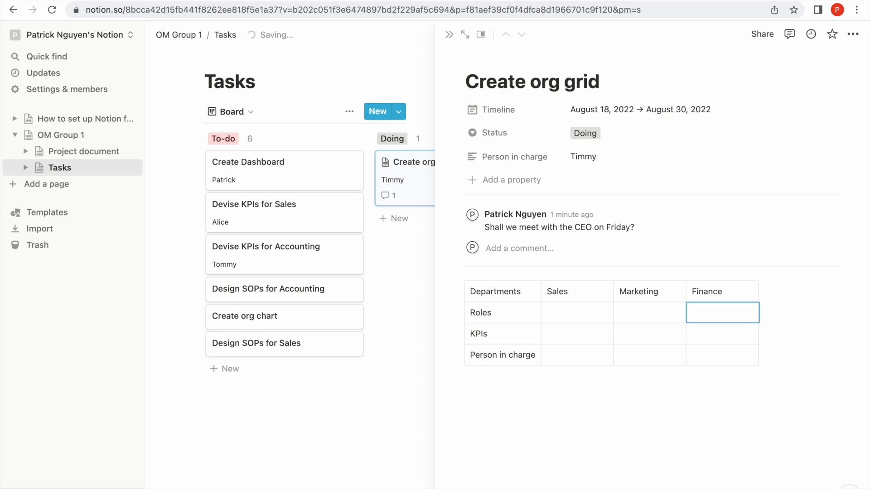
pyautogui.click(524, 386)
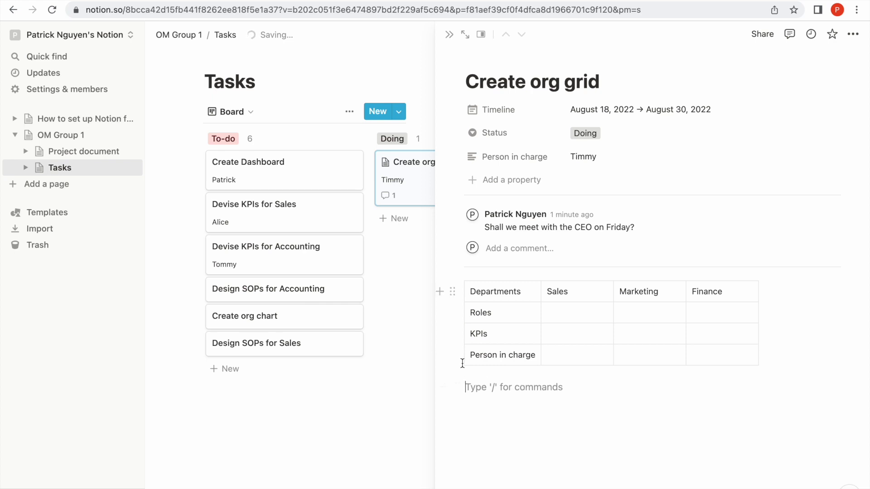
# Step: Close the Create org grid card, open the "How to set up Notion for Project management" page and start an empty line below its checklist
pyautogui.click(450, 34)
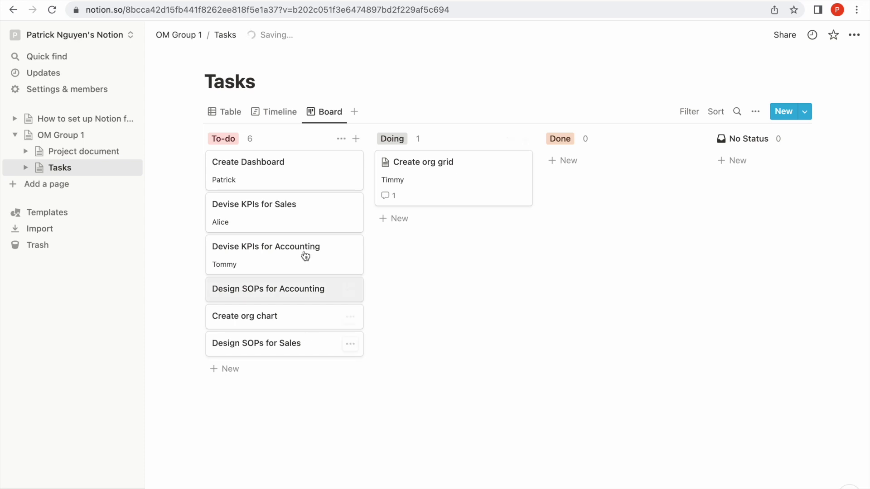
pyautogui.click(77, 119)
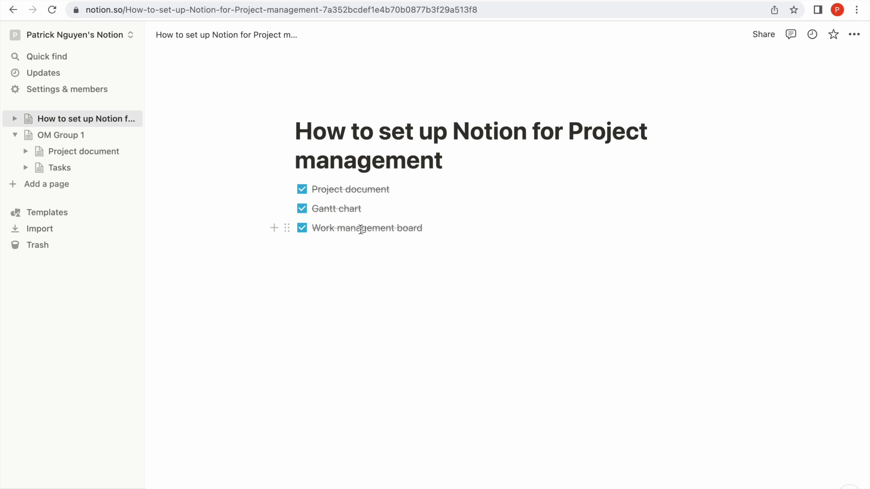
pyautogui.click(421, 247)
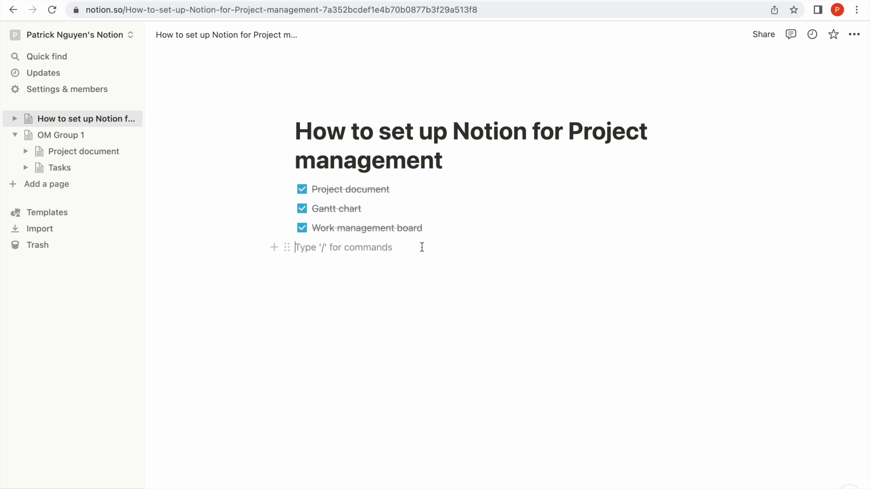